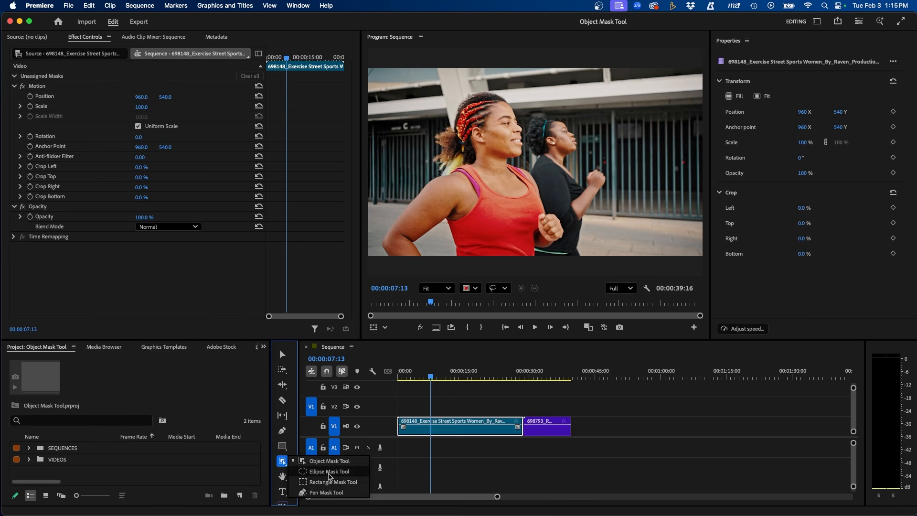
Create an object mask of the front runner in the red tank top with the Object Mask Tool.
left_click(329, 472)
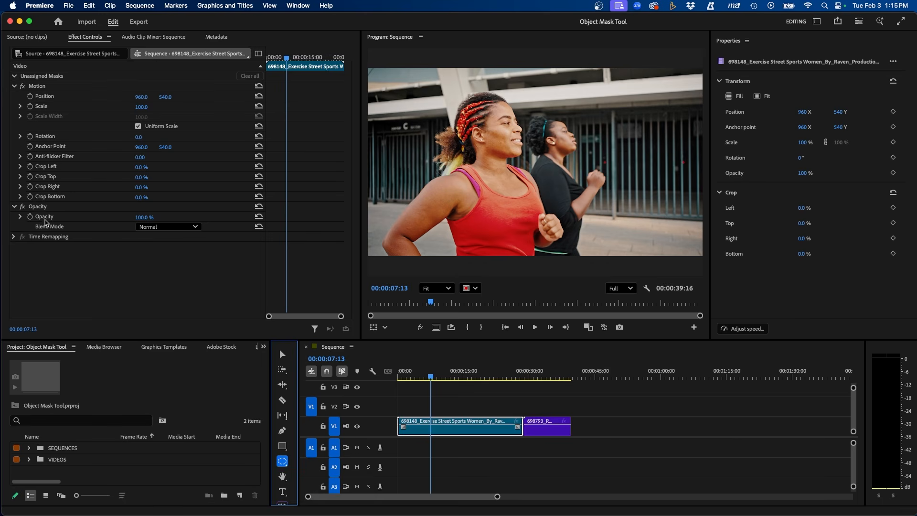
left_click(40, 208)
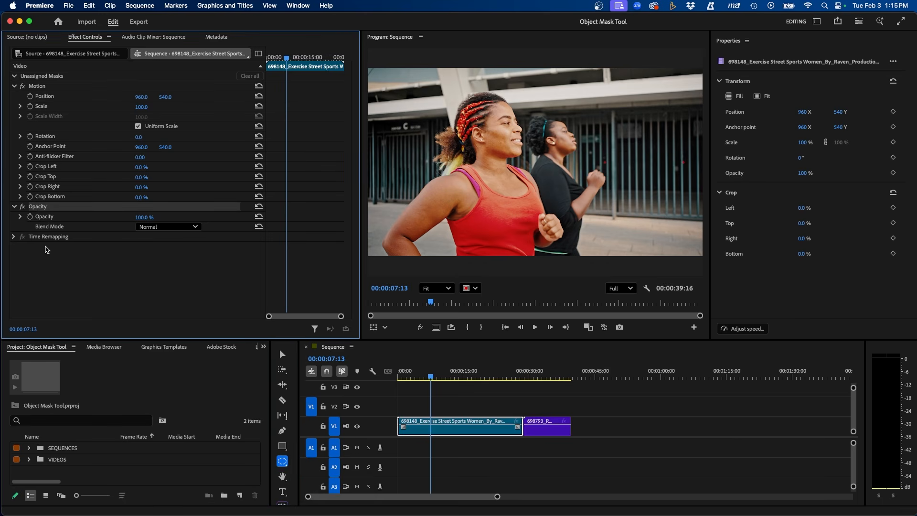
left_click(282, 461)
left_click(334, 458)
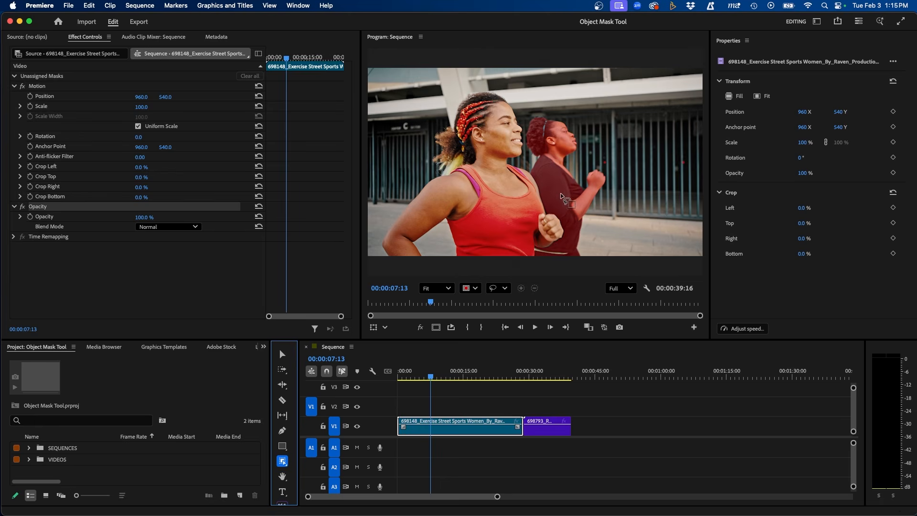
left_click(473, 389)
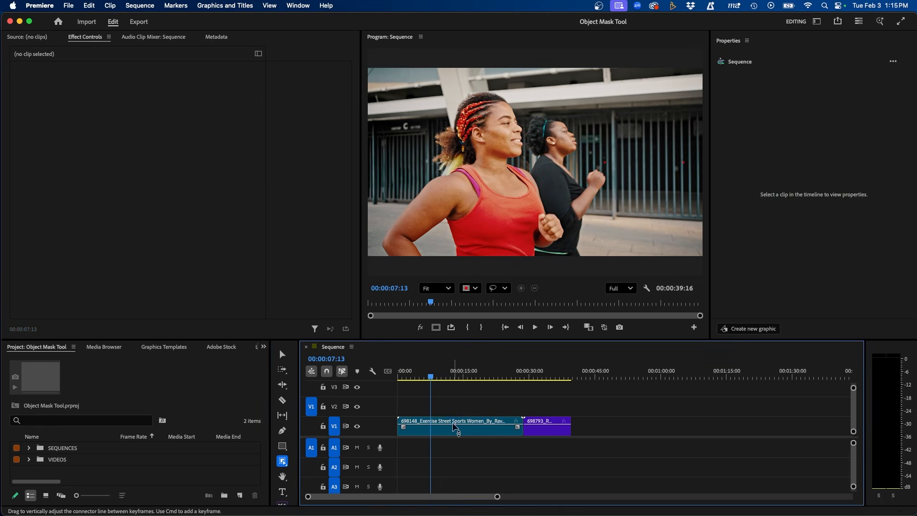
left_click(422, 431)
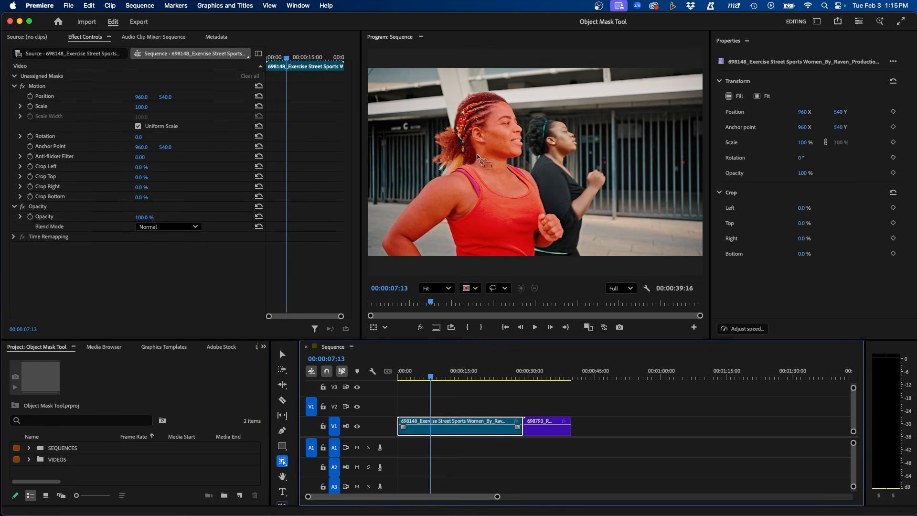
left_click(491, 171)
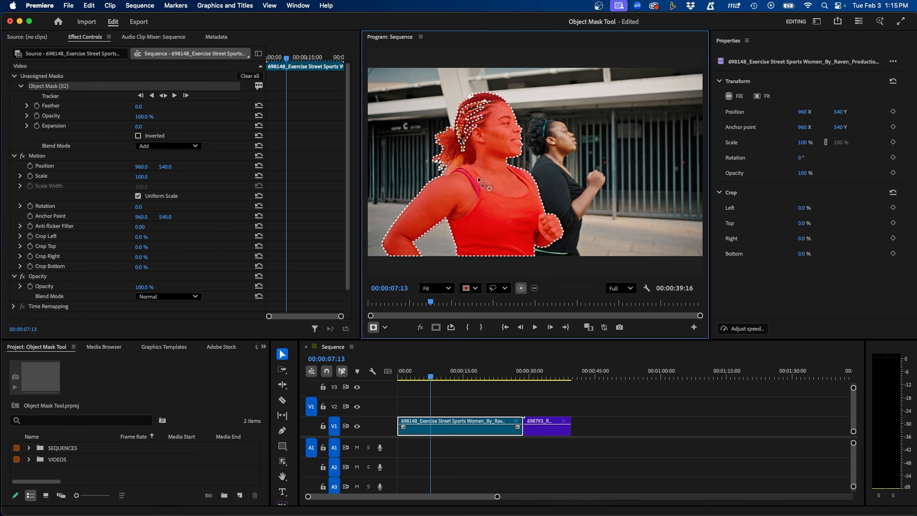
Try the mask overlay as Green Overlay and None, and restore Red Overlay.
left_click(475, 289)
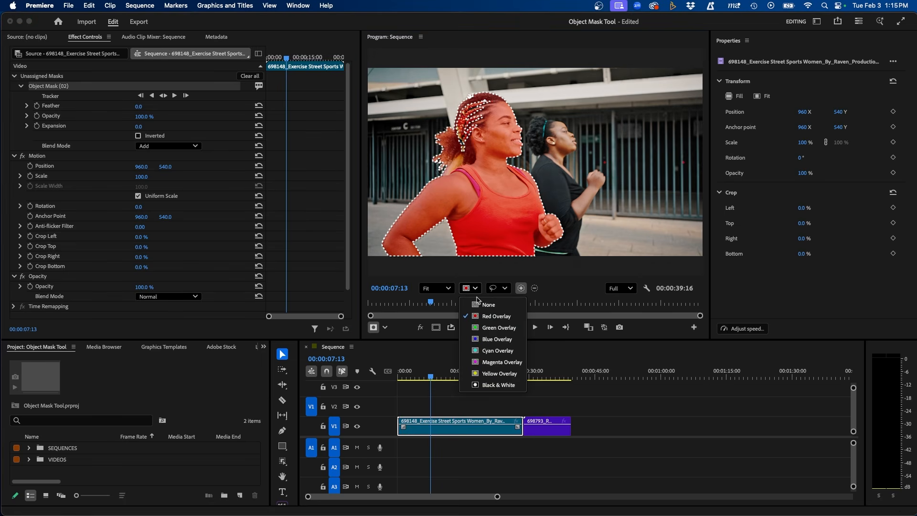
left_click(497, 328)
left_click(475, 288)
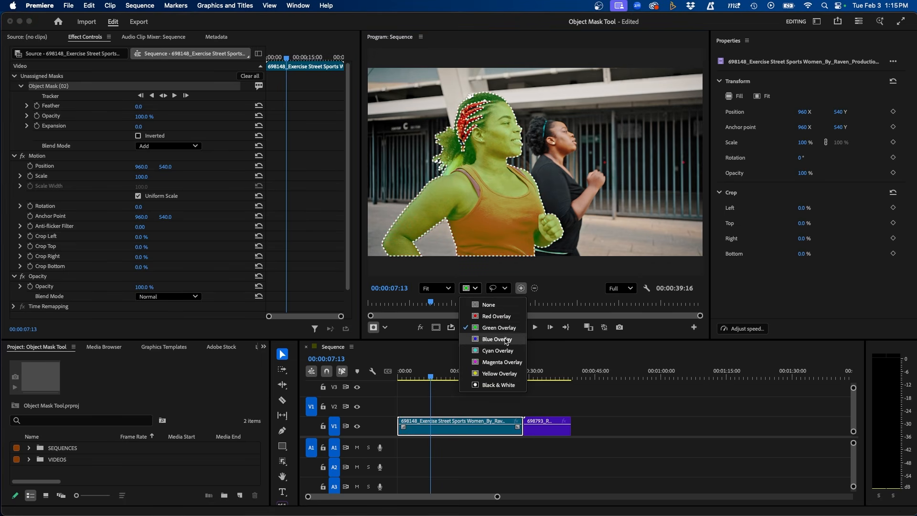
left_click(494, 304)
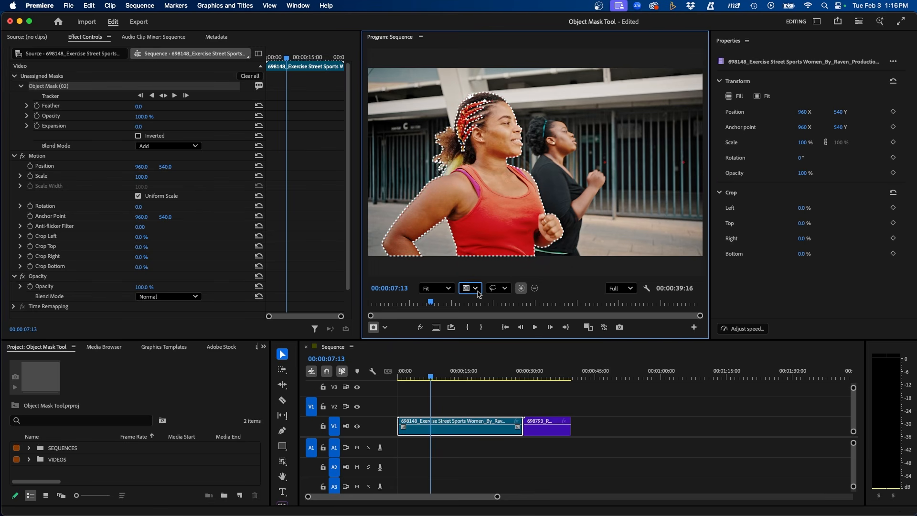
left_click(475, 288)
left_click(497, 316)
Add the front runner's braided hair to the object mask with the Lasso in add mode.
left_click(504, 288)
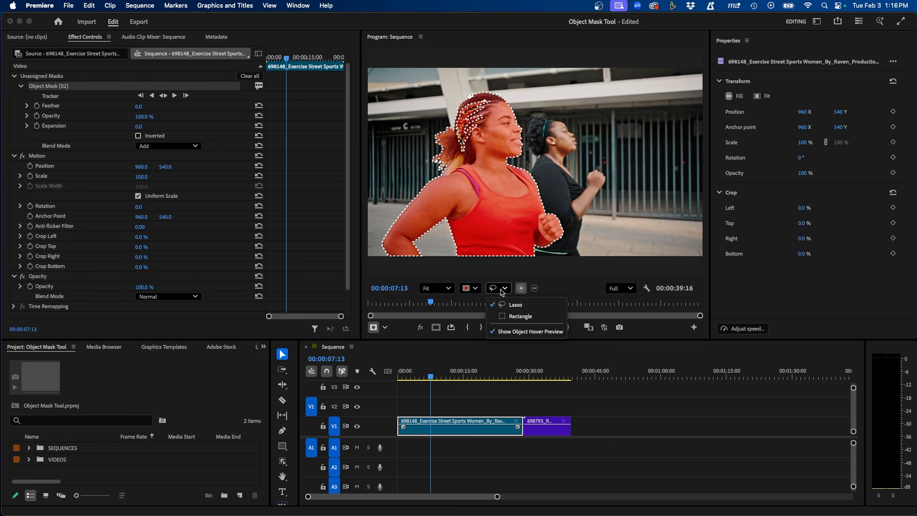
left_click(516, 305)
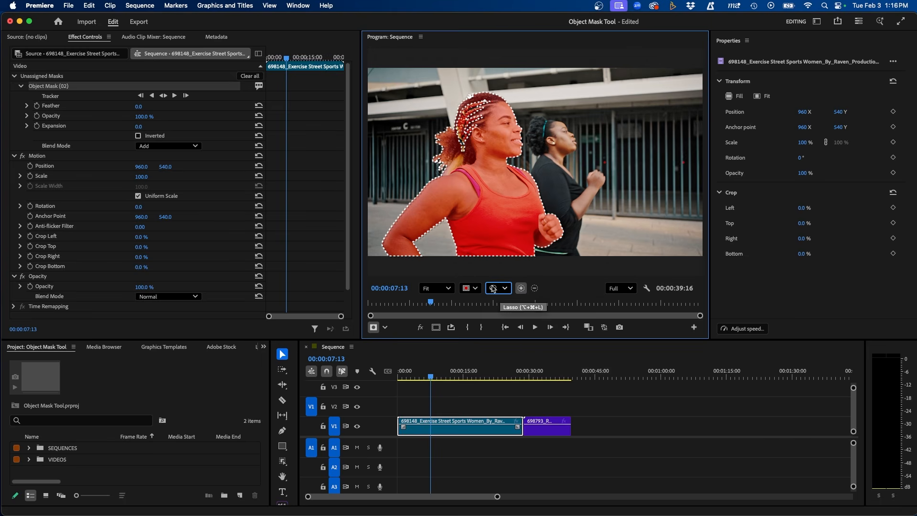
left_click(519, 288)
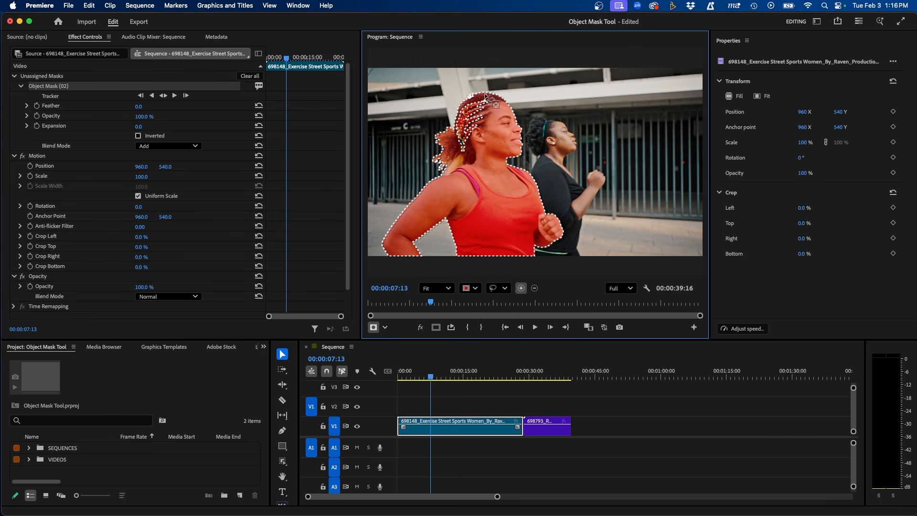
mouse_move(467, 105)
left_mouse_down()
mouse_move(456, 129)
mouse_move(478, 153)
mouse_move(493, 102)
left_mouse_up()
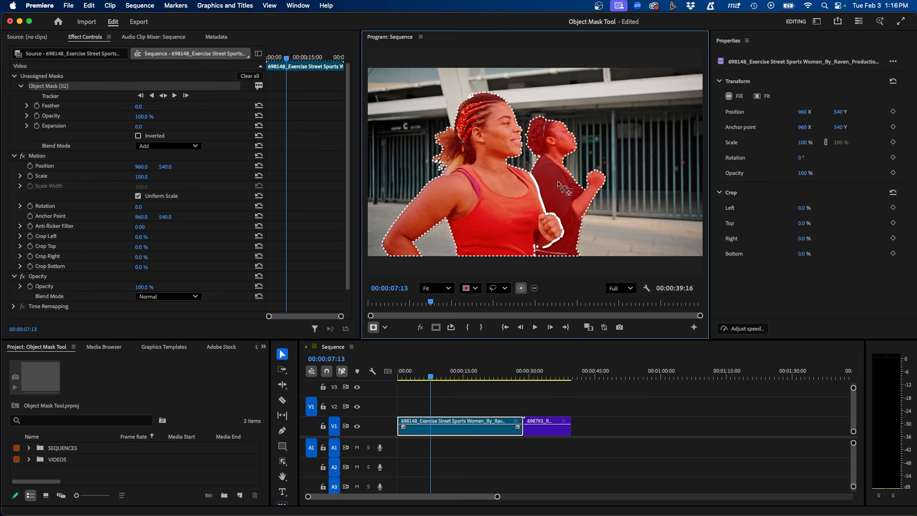
Add the second runner in black to the object mask and subtract her again.
left_click(568, 165, "shift")
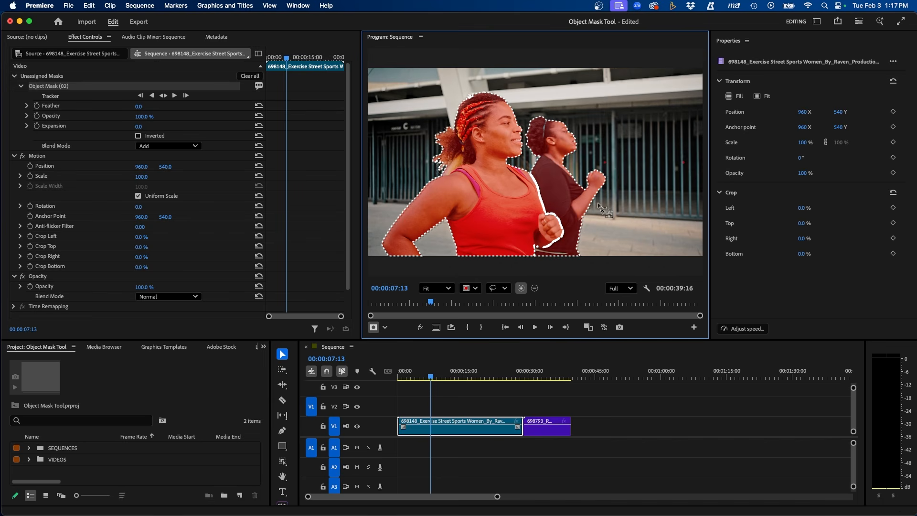
left_click(536, 288)
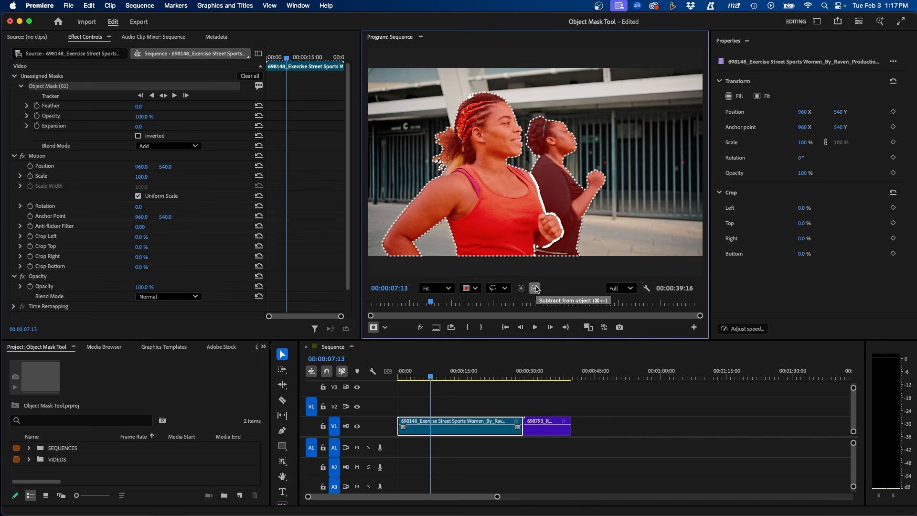
left_click(579, 129)
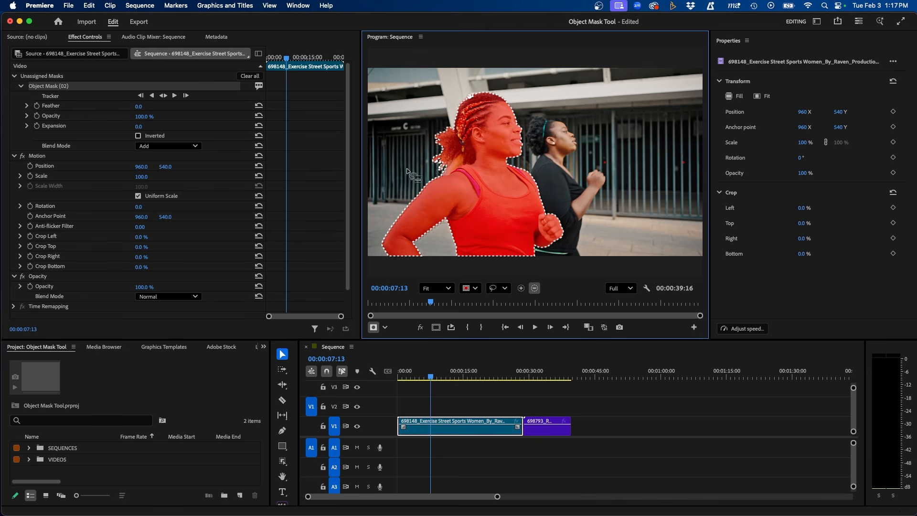
Track the front runner's object mask through the entire clip.
left_click(88, 40)
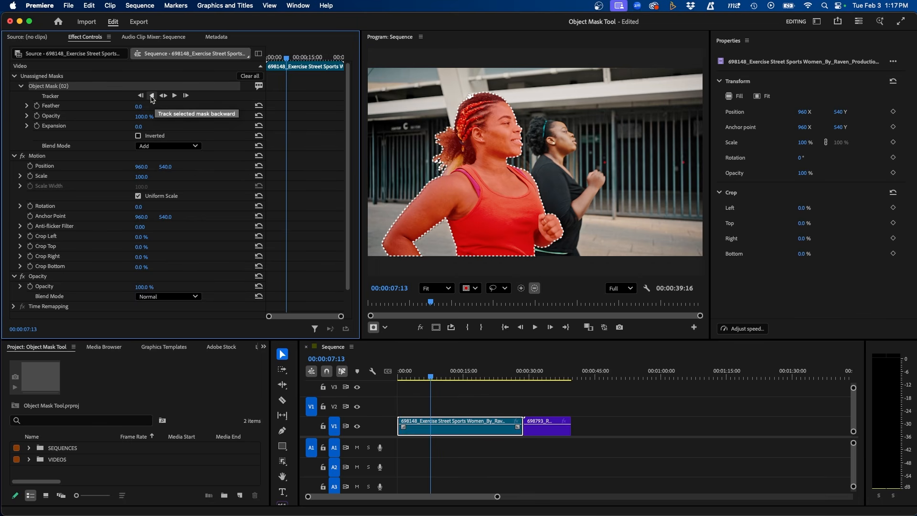
left_click(174, 97)
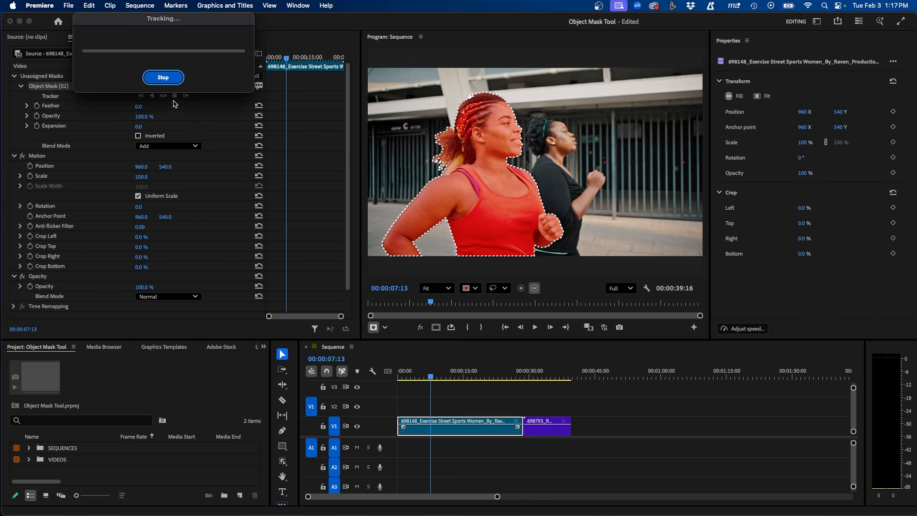
left_click_drag(192, 21, 303, 165)
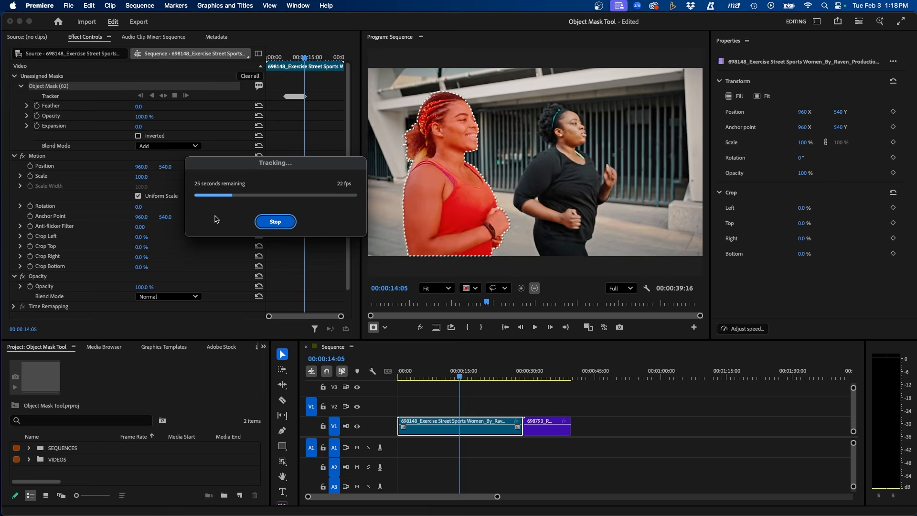
left_click_drag(229, 169, 212, 174)
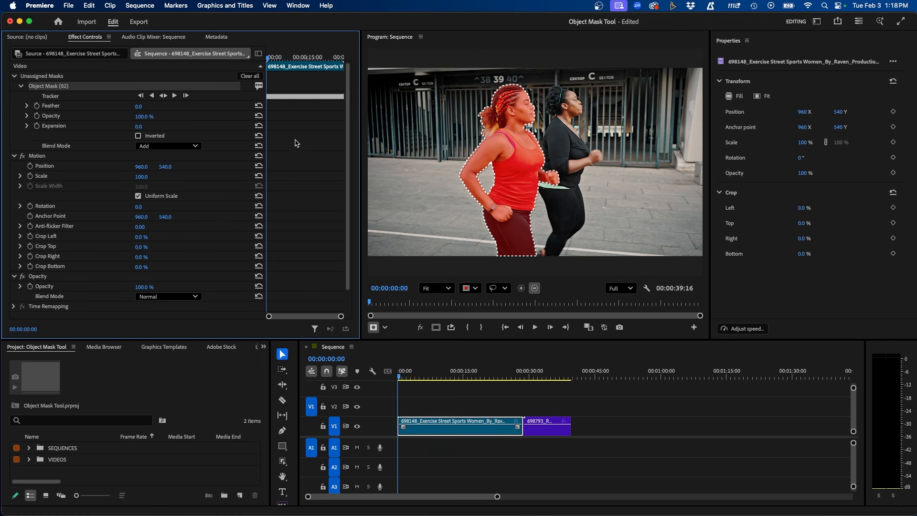
Scrub and play the clip to check how the tracked mask follows the runner.
left_click(254, 97)
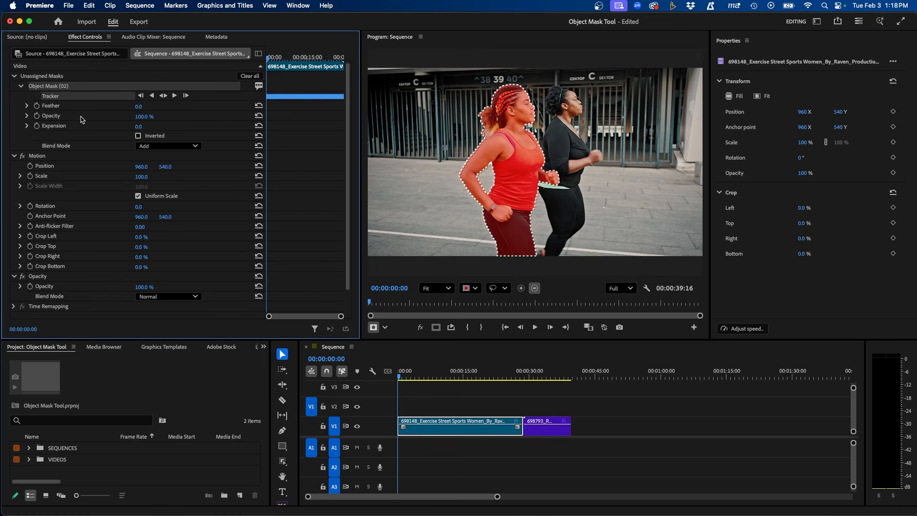
left_click(55, 109)
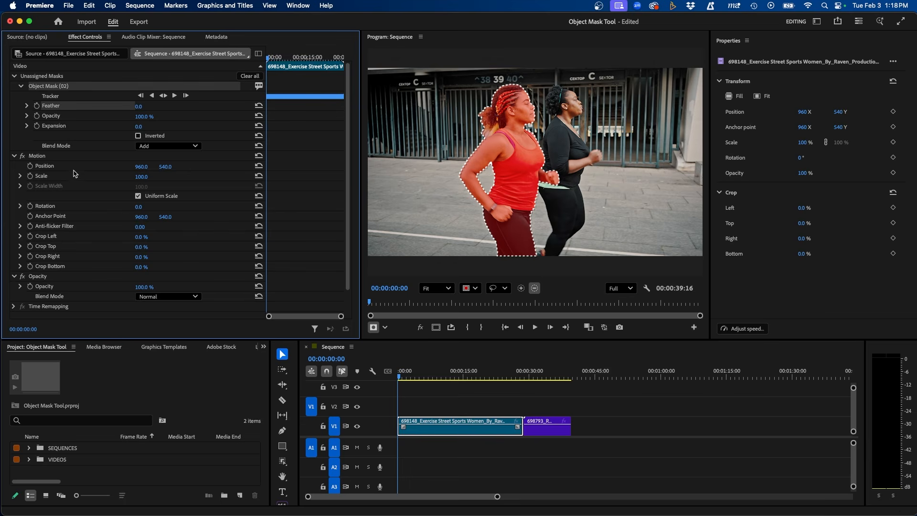
mouse_move(275, 67)
left_mouse_down()
mouse_move(313, 65)
mouse_move(281, 77)
left_mouse_up()
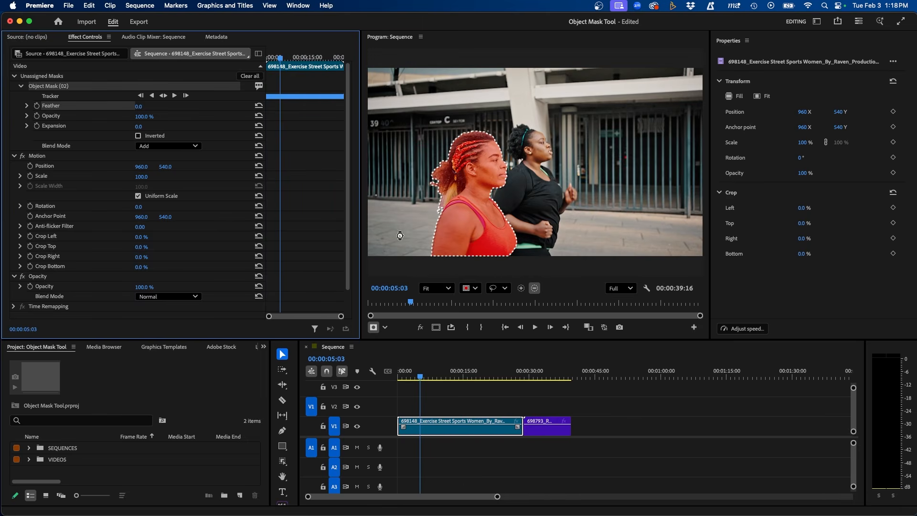
left_click(535, 327)
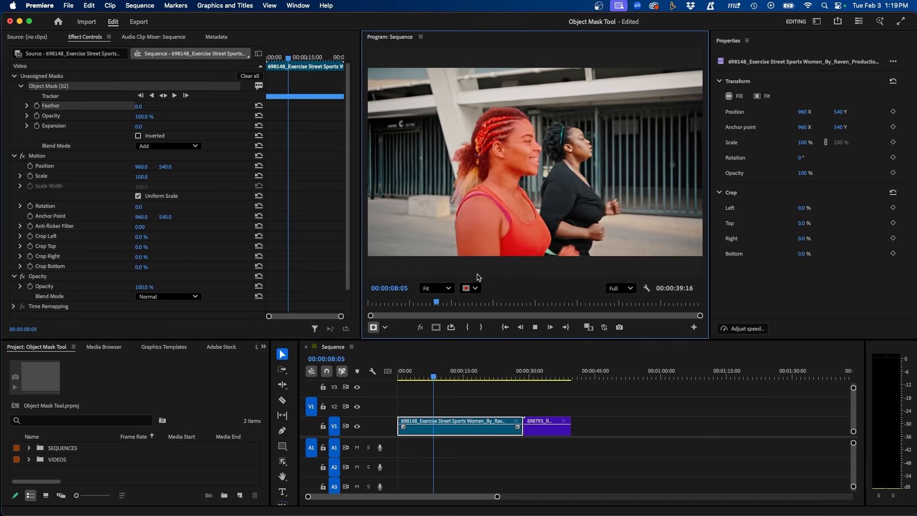
Assign the object mask to the clip's Opacity effect to isolate the front runner.
left_click(46, 87)
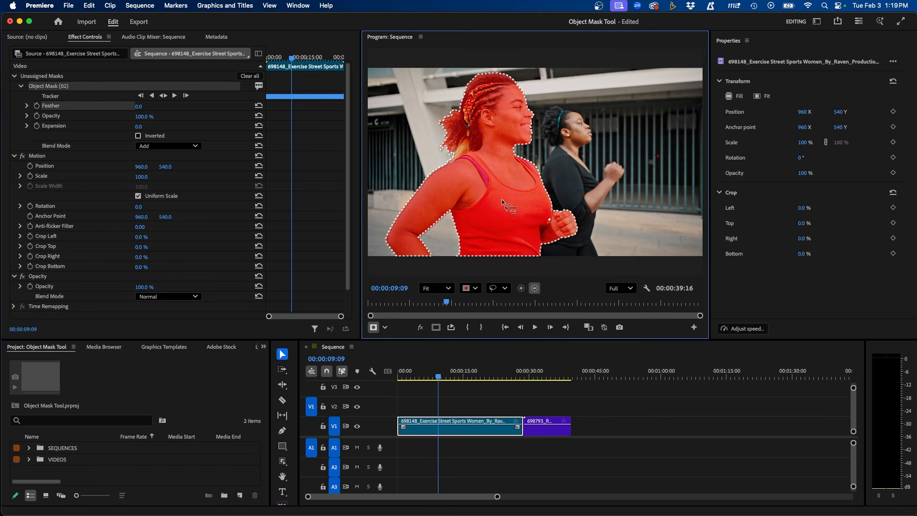
left_click(46, 88)
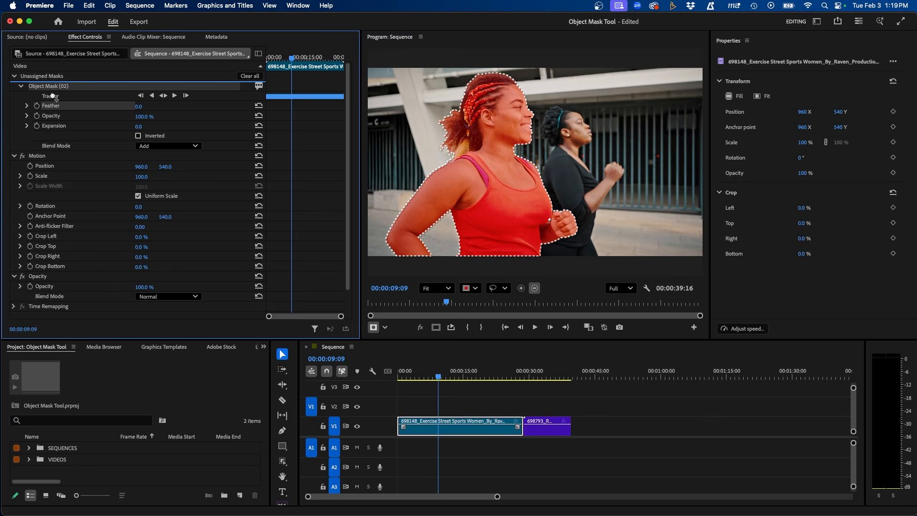
left_click(29, 277)
left_click_drag(39, 276, 41, 276)
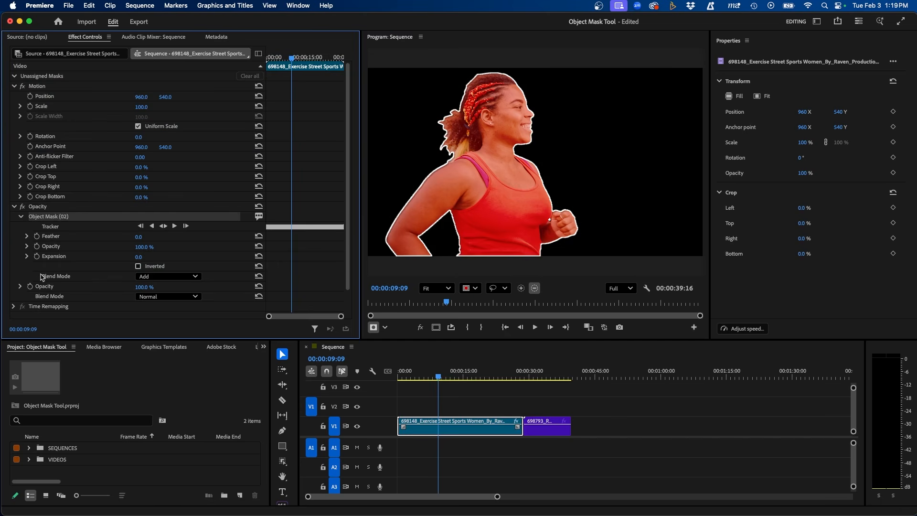
left_click(41, 206)
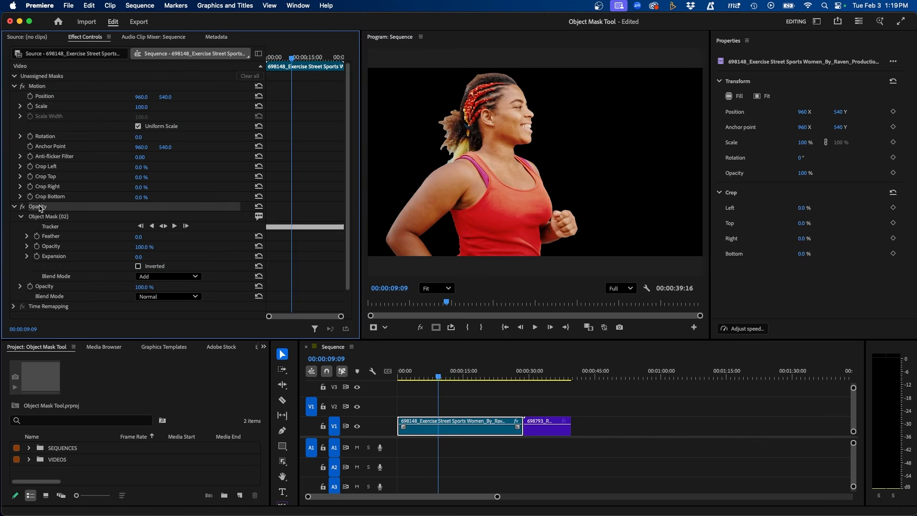
Duplicate the masked clip onto track V3 and delete the object mask from the original on V1.
left_click(442, 431)
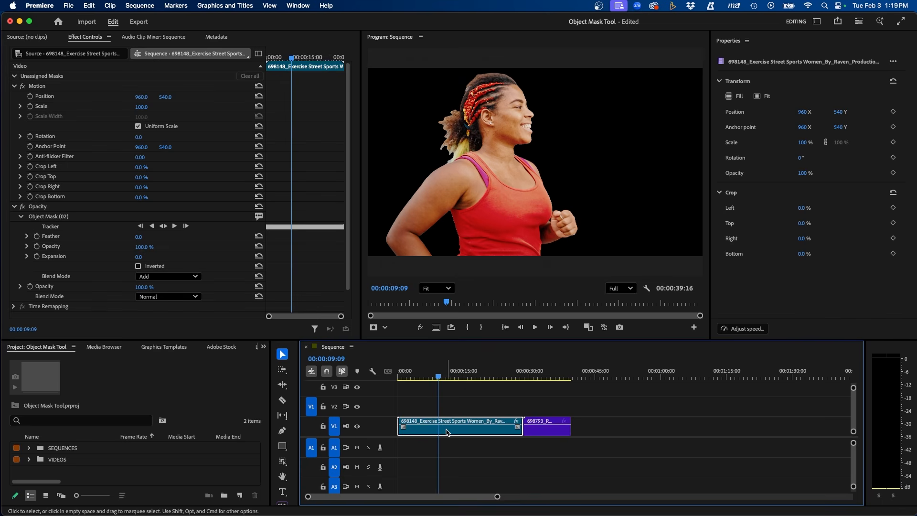
left_click_drag(447, 432, 448, 396)
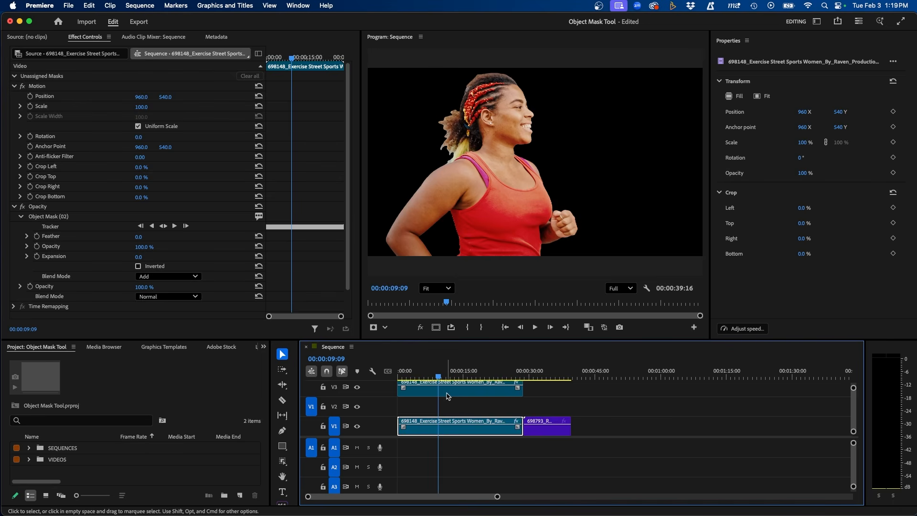
left_click(430, 428)
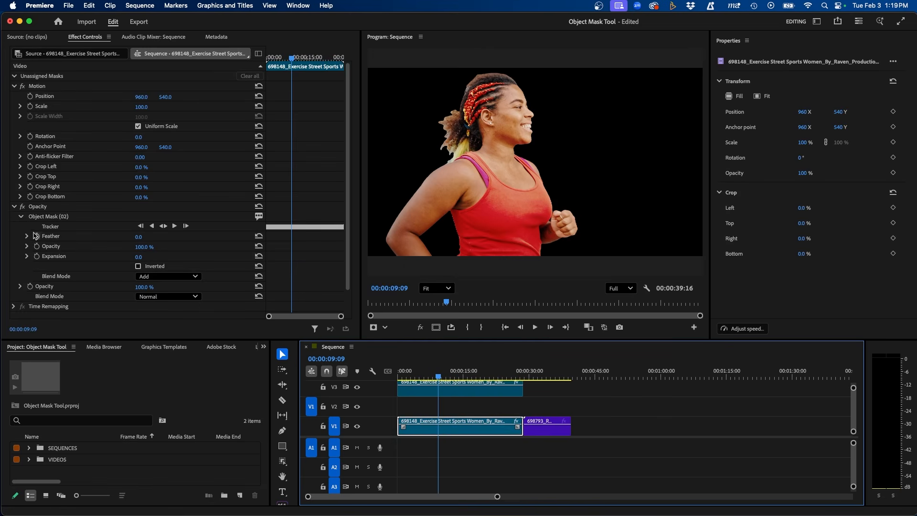
left_click(48, 218)
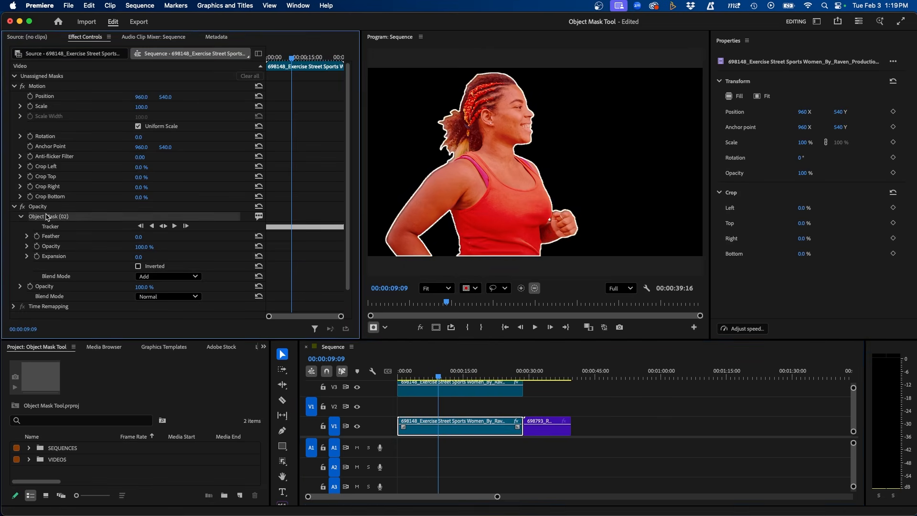
key("Delete")
Add the title text "RUNNING" and position it across the middle of the frame.
left_click(282, 491)
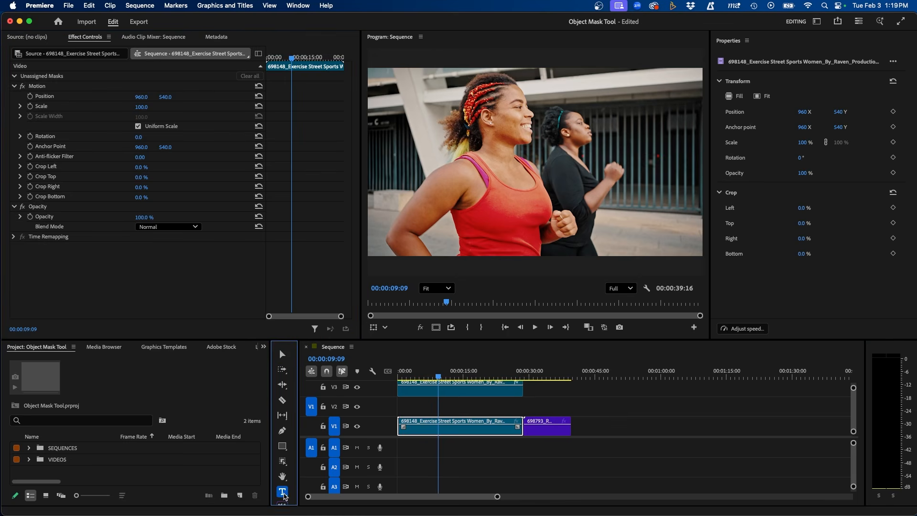
left_click(407, 143)
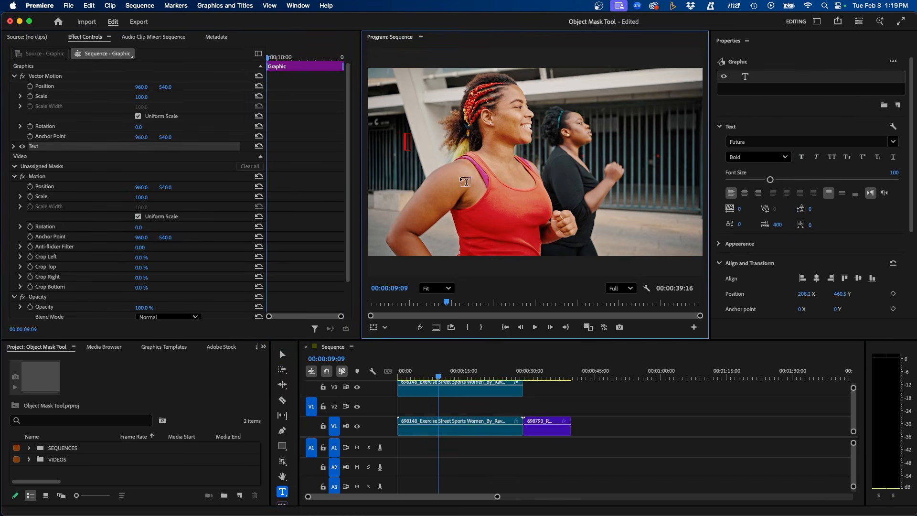
type("RUNNING")
key("Escape")
left_click_drag(600, 153, 557, 190)
Extend the RUNNING graphic on V2 to the end of the runner clips, and select the masked copy on V3.
scroll(448, 392, "up", 2)
left_click_drag(448, 392, 523, 401)
scroll(420, 411, "down", 1)
left_click(475, 390)
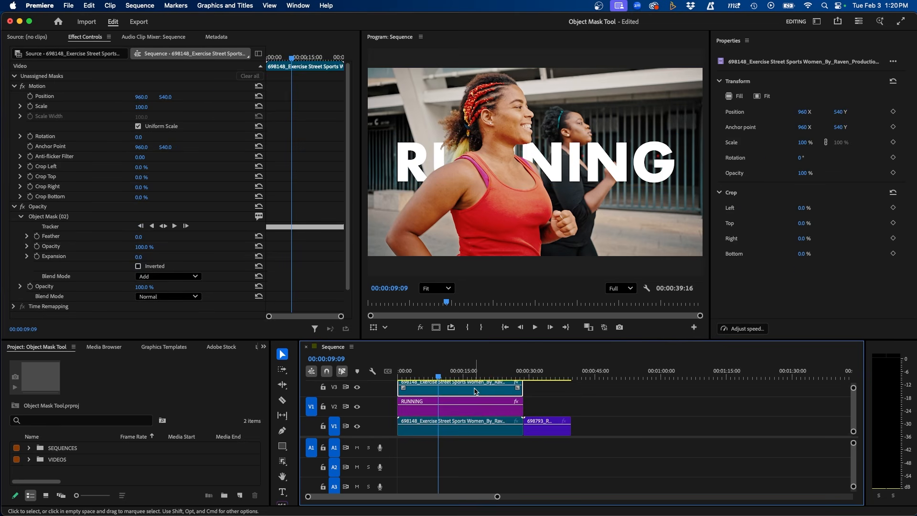
Play the title section and inspect the masked edge around the front runner's hair in close-up.
left_click(456, 427)
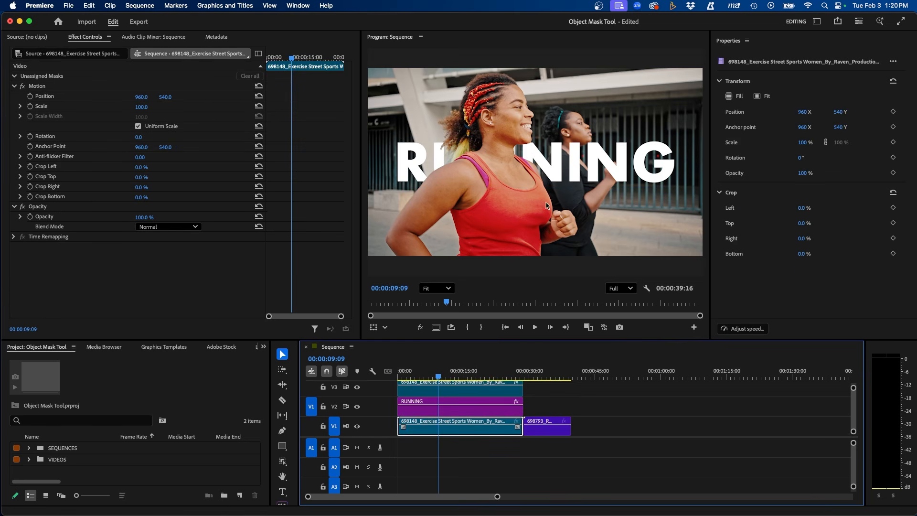
left_click(568, 405)
key("space")
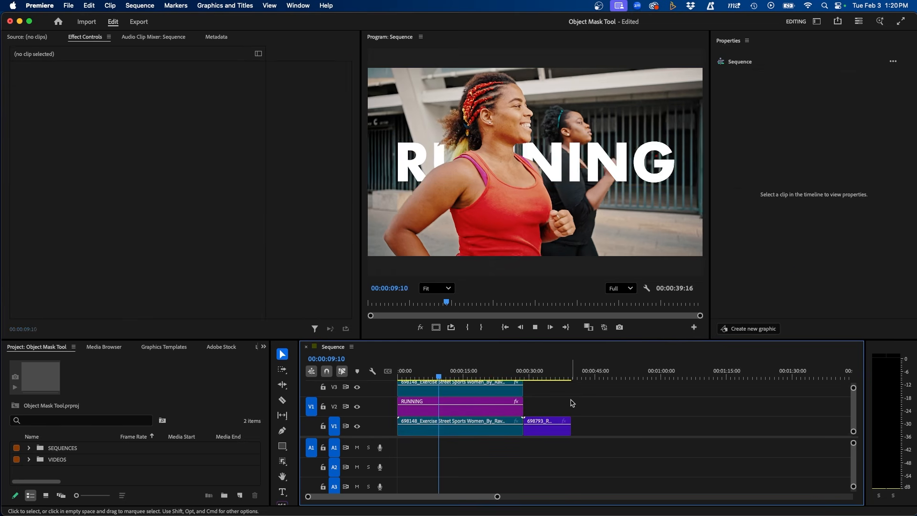
left_click(438, 188)
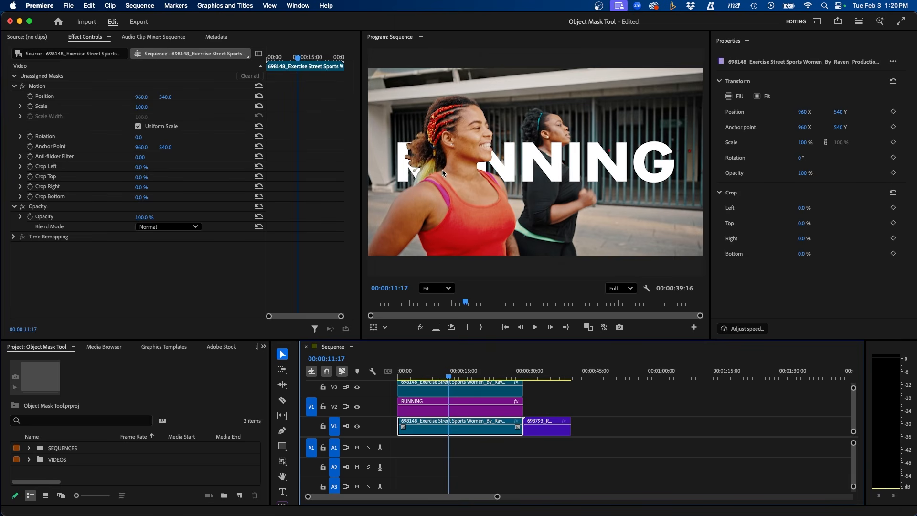
scroll(423, 198, "up", 6)
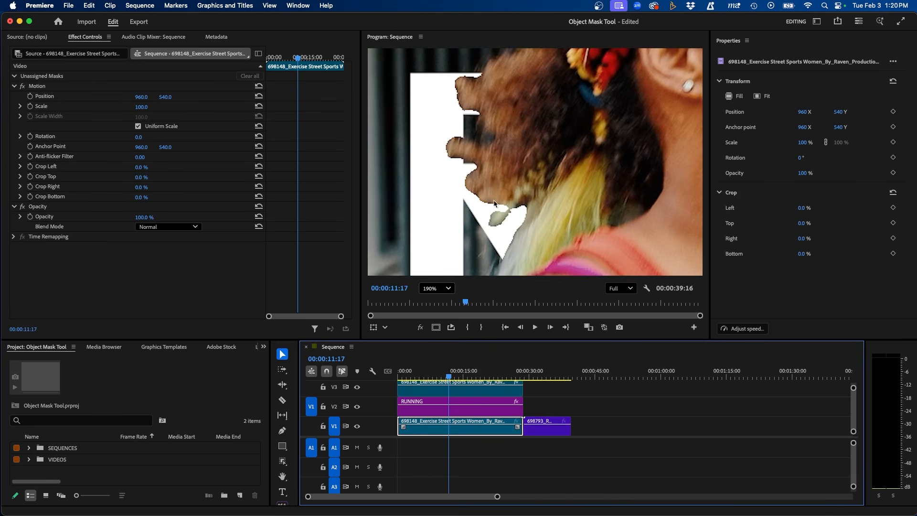
scroll(508, 224, "up", 4)
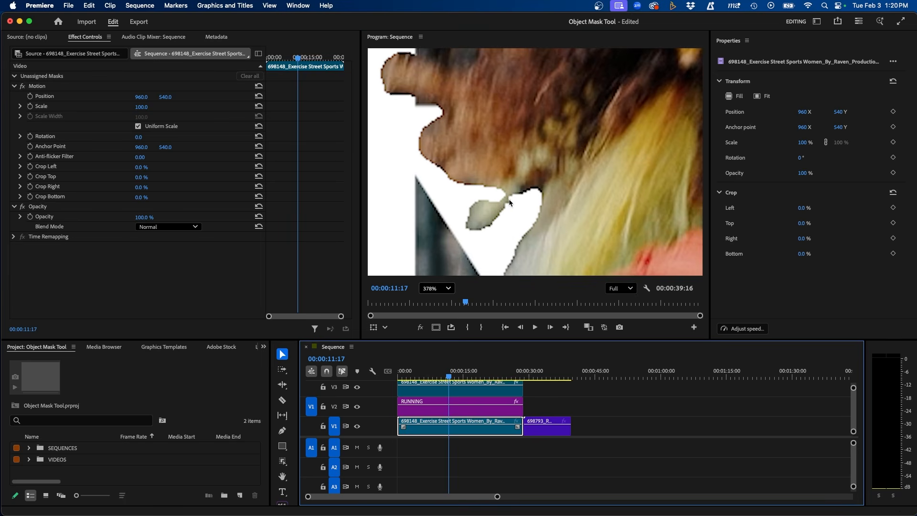
key("h")
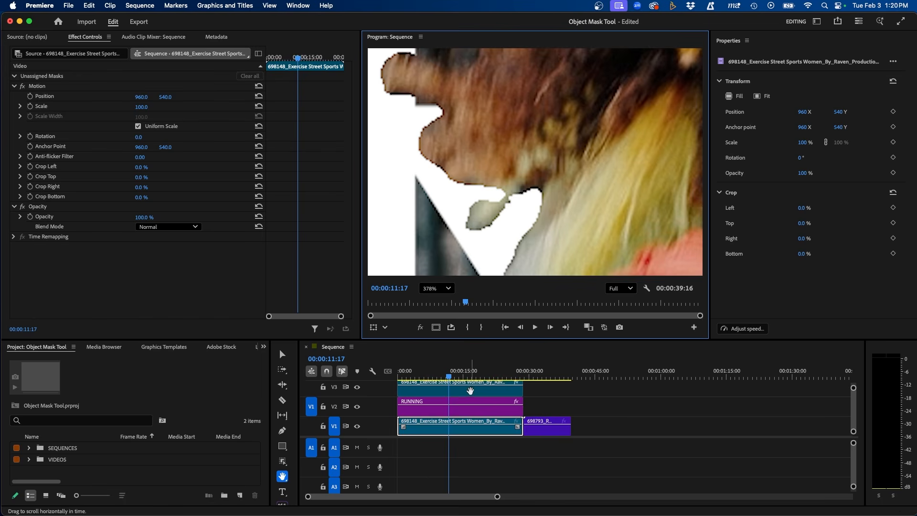
key("v")
Try a Feather of 6.0 on the object mask of the V3 clip and reset it to 0.
left_click(465, 391)
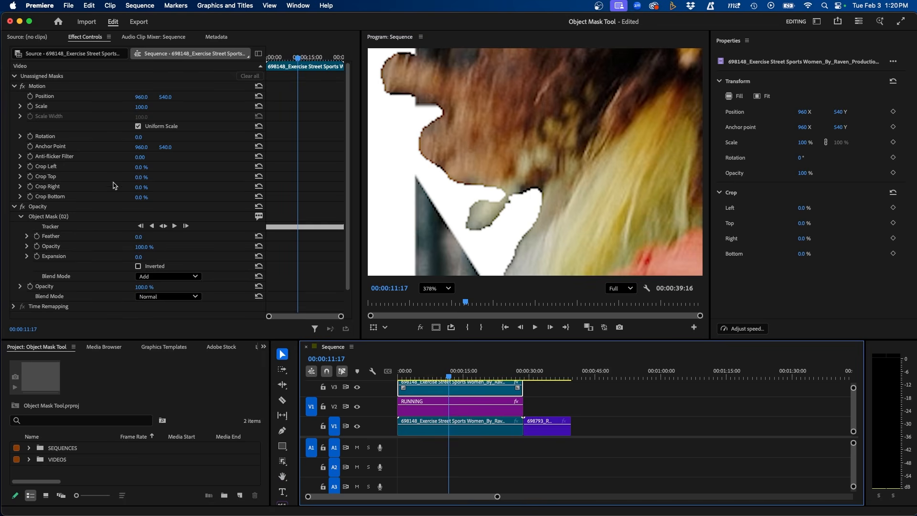
left_click_drag(138, 237, 168, 237)
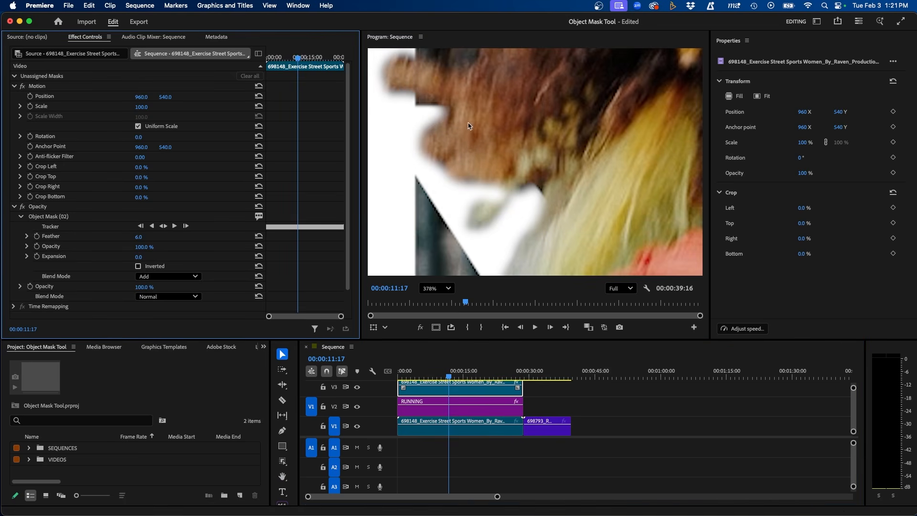
left_click(139, 237)
type("0")
key("Return")
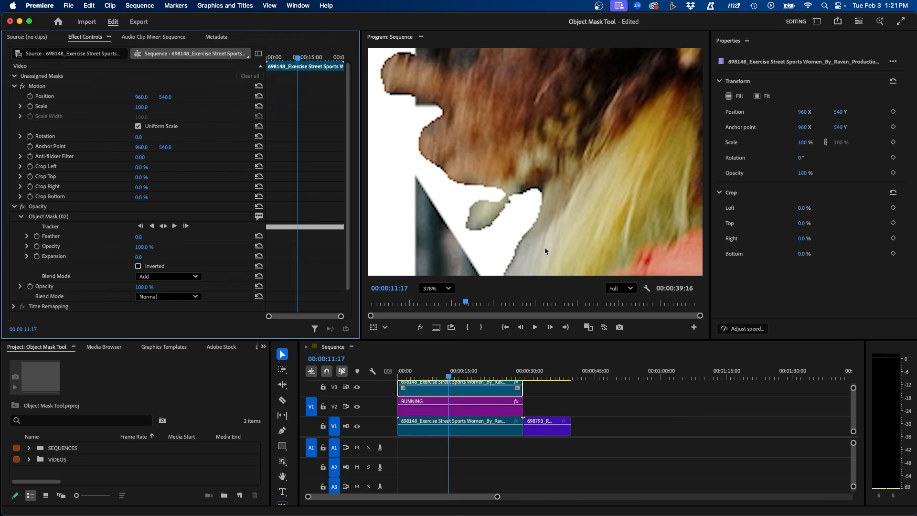
Nest the masked runner clip on V3, keeping the suggested sequence name.
right_click(443, 392)
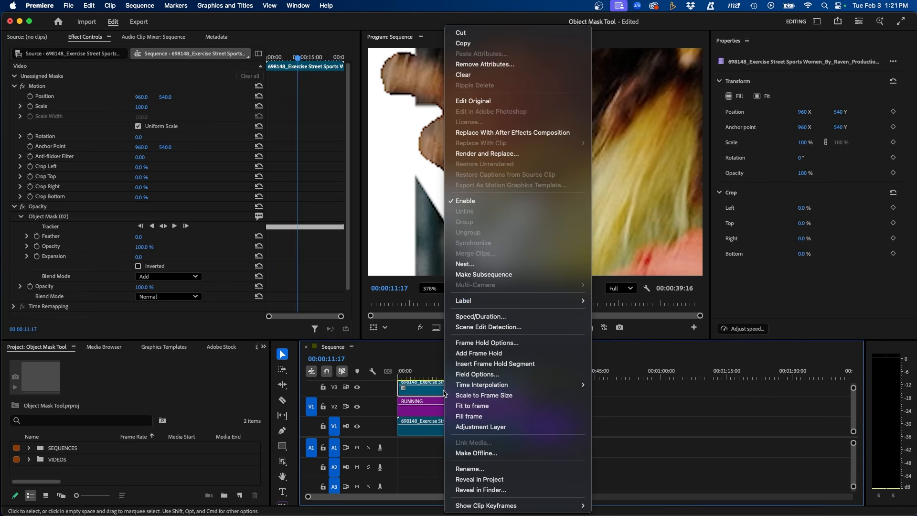
left_click(466, 266)
key("Return")
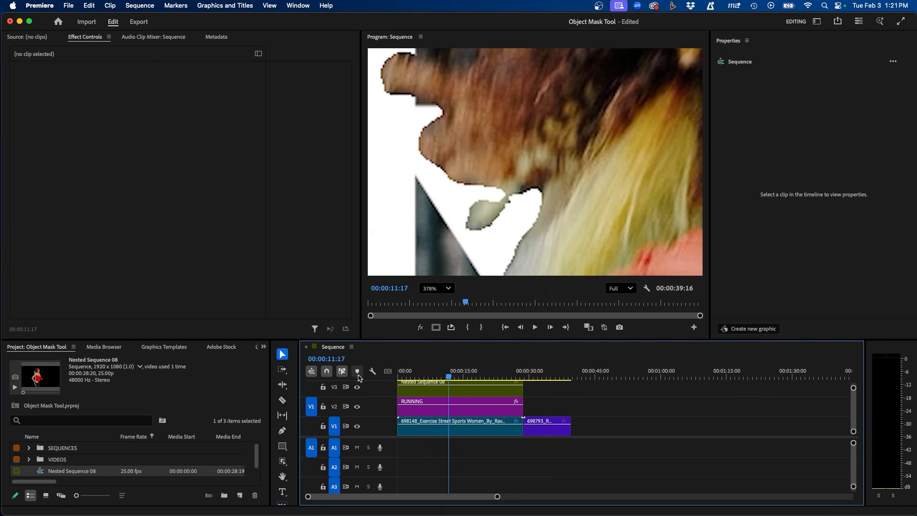
Find the Roughen Edges effect and apply it to the nested sequence on V3.
left_click(263, 347)
left_click(273, 428)
left_click(76, 363)
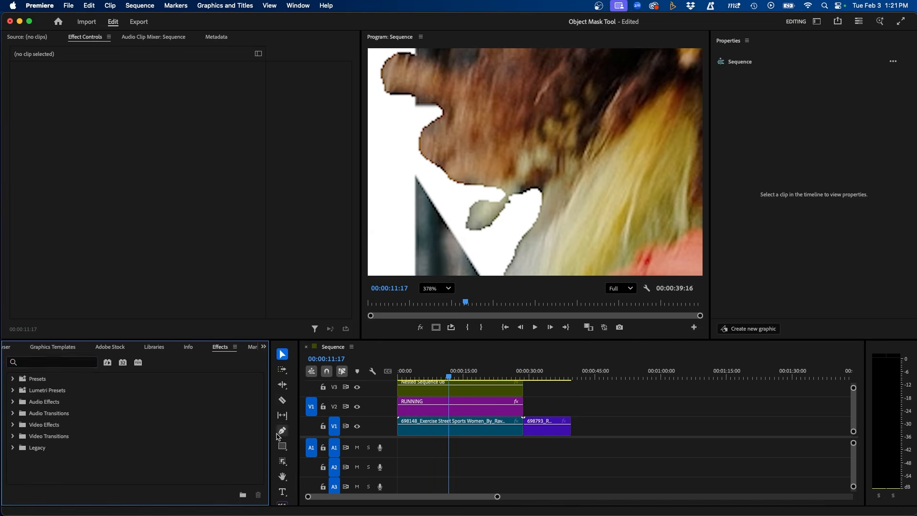
type("roughen")
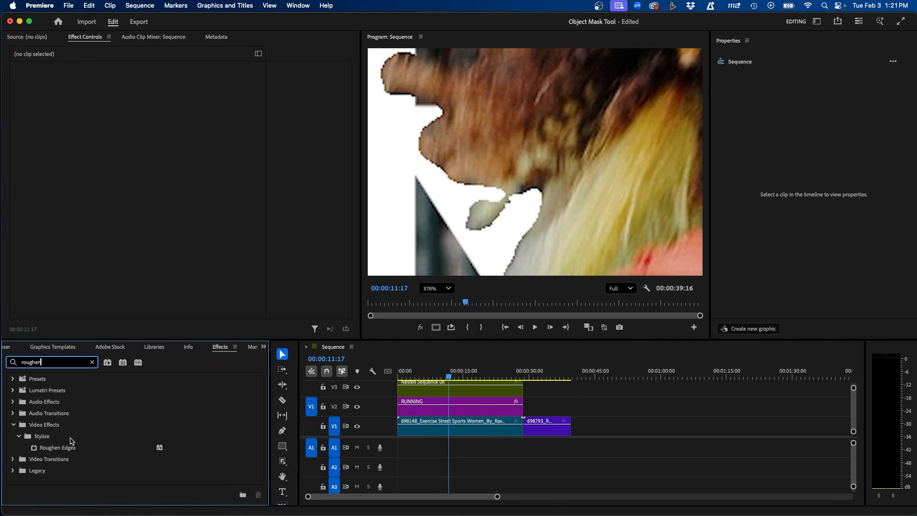
left_click_drag(57, 448, 460, 395)
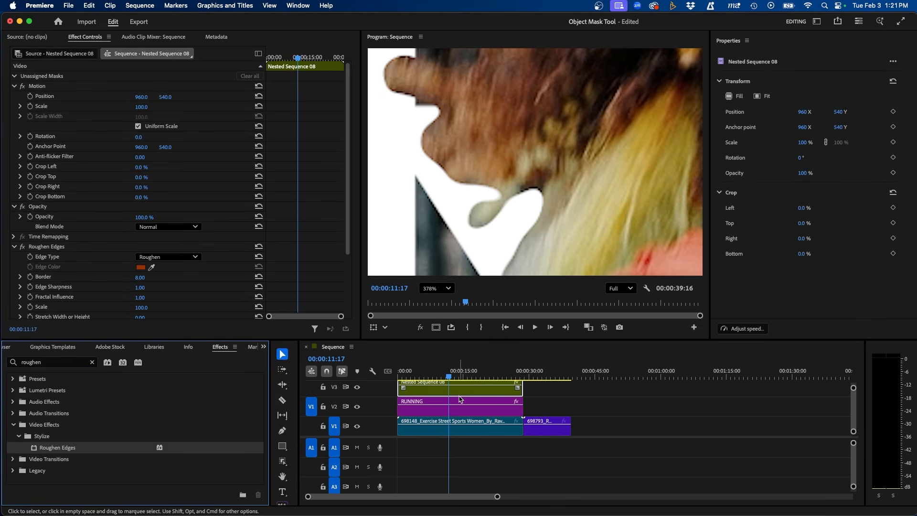
Compare the front runner's masked edge around the chin and hair with Roughen Edges disabled and enabled.
scroll(568, 145, "down", 5)
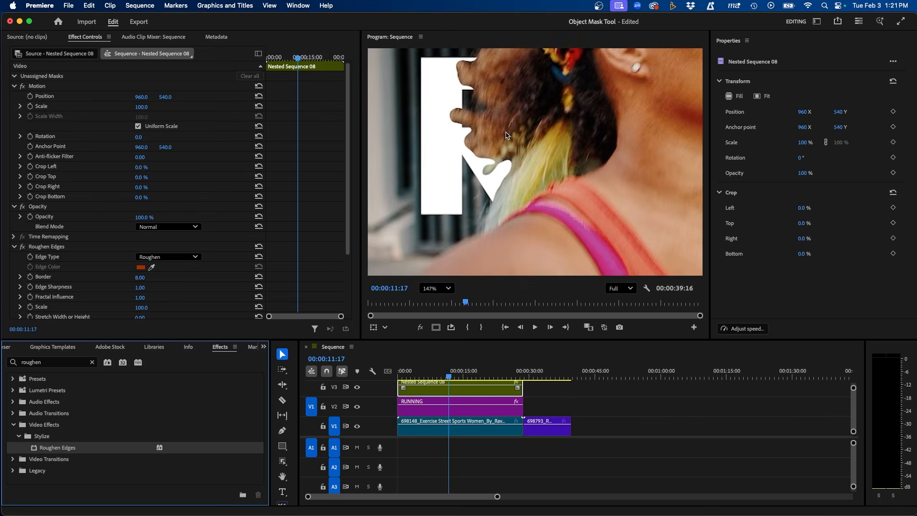
scroll(506, 135, "down", 5)
key("h")
left_click(498, 143)
scroll(544, 122, "up", 6)
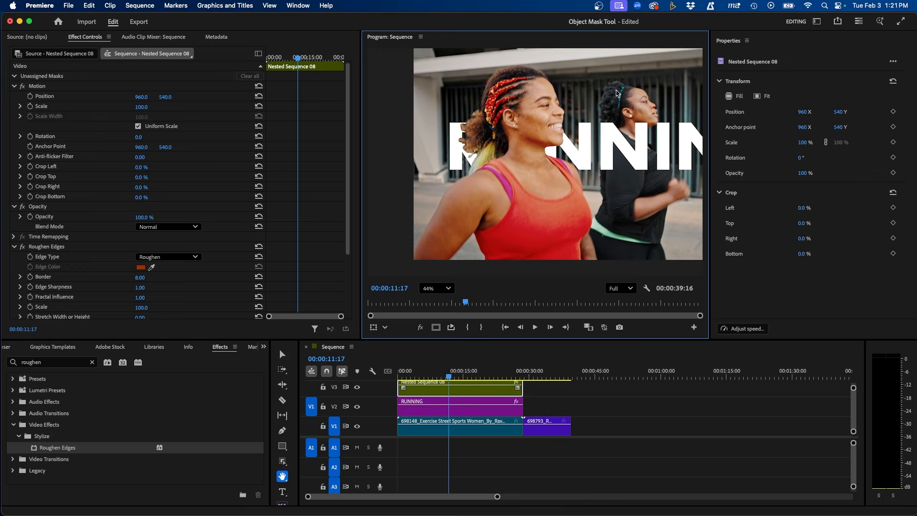
left_click(23, 246)
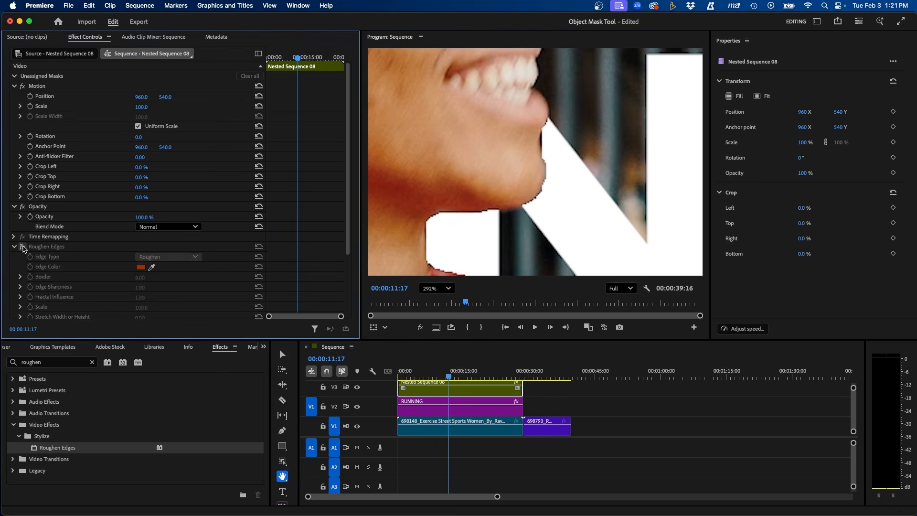
left_click(23, 246)
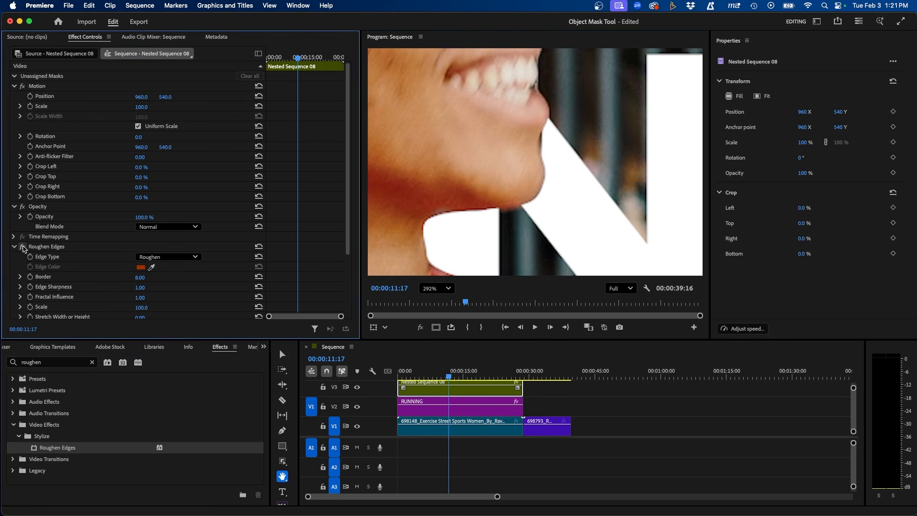
left_click(22, 247)
left_click(22, 247)
Undo the Roughen Edges effect and the nesting of the masked clip on V3.
key("v")
left_click(587, 394)
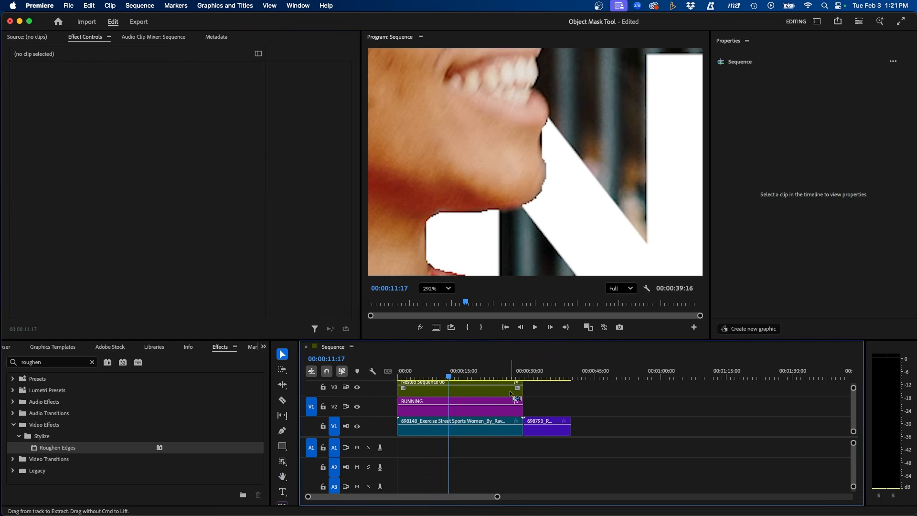
left_click_drag(451, 430, 450, 396)
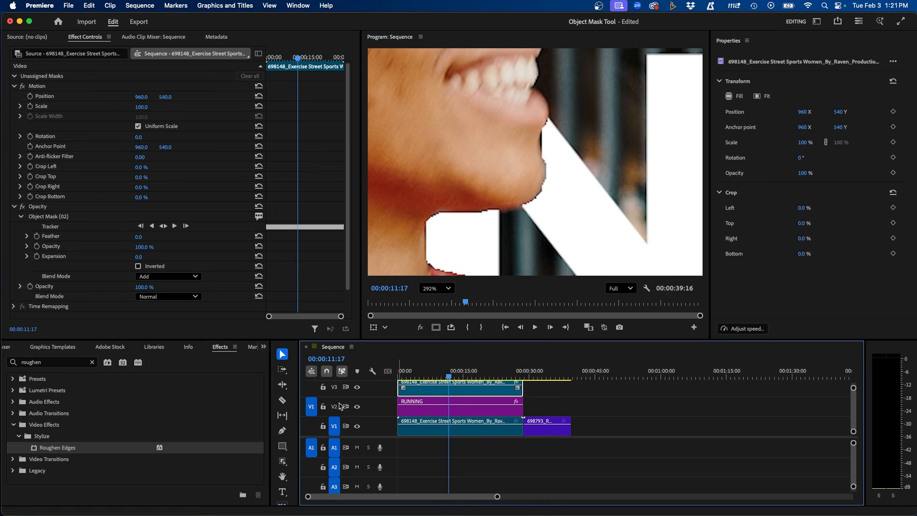
Try Roughen Edges directly on the unnested masked clip on V3, and delete the effect from it.
left_click_drag(79, 453, 477, 387)
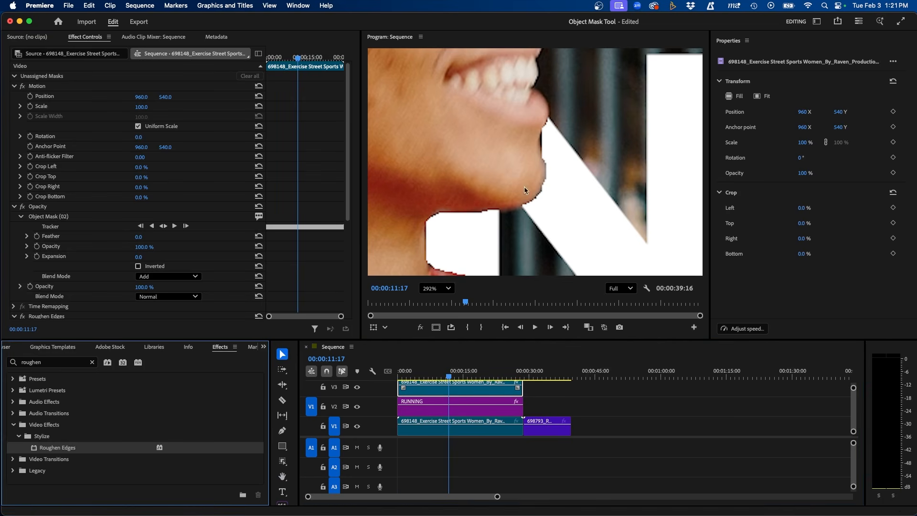
scroll(31, 295, "down", 4)
left_click(48, 230)
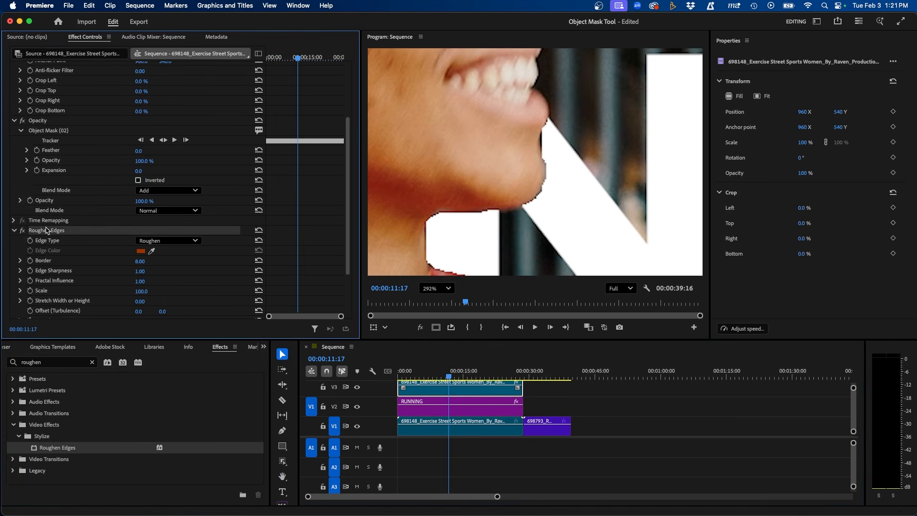
key("Delete")
left_click(66, 194)
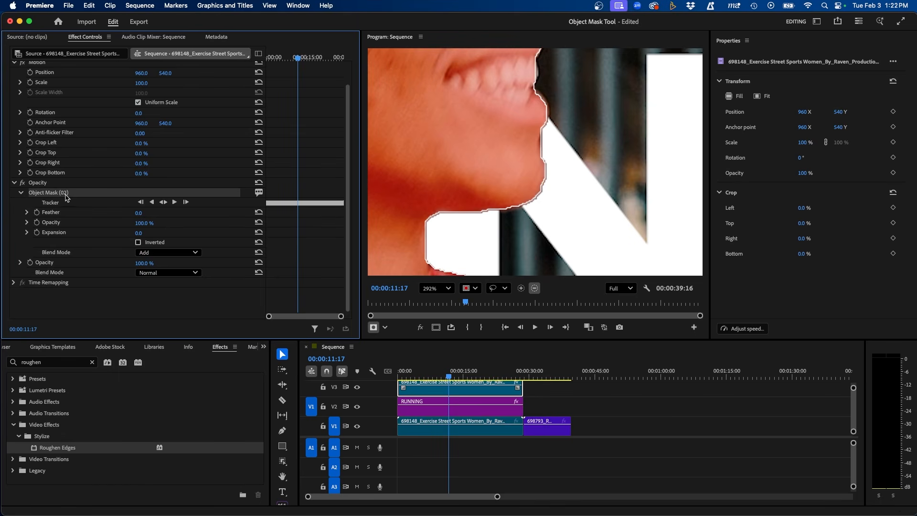
left_click(567, 401)
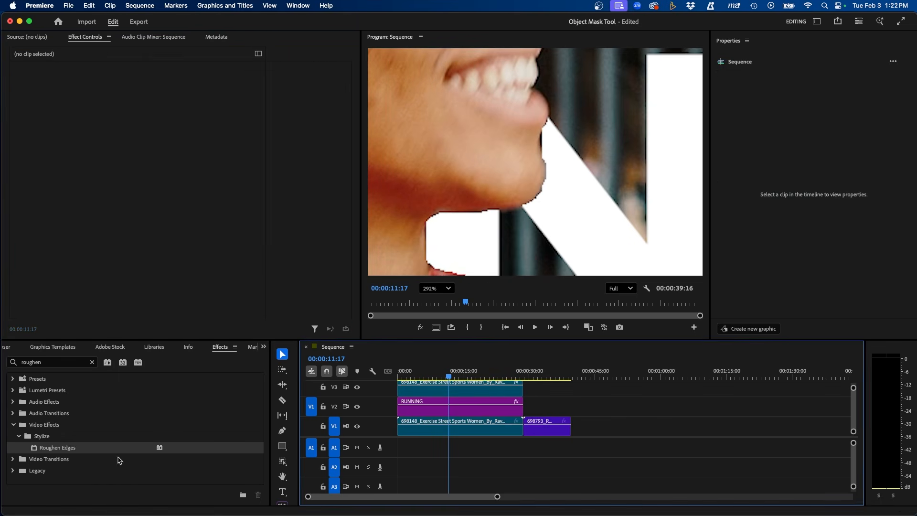
Draw a circular Ellipse Mask over the middle runner's head in the bridge clip and centre it on his face.
left_click(283, 461)
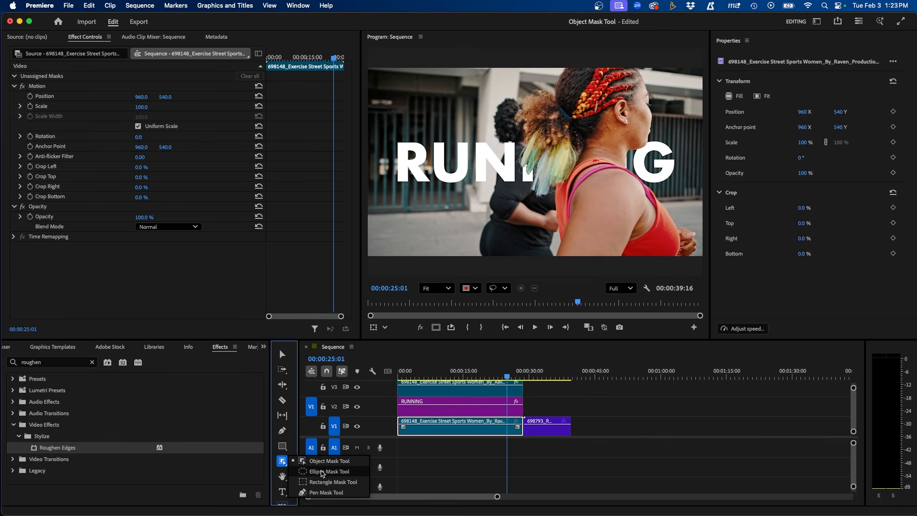
left_click(323, 473)
left_click(543, 375)
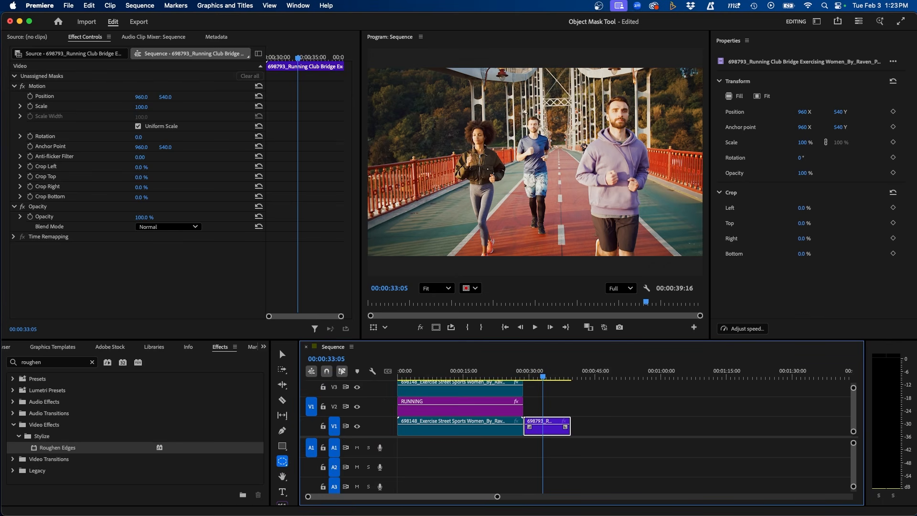
left_click_drag(517, 108, 556, 147)
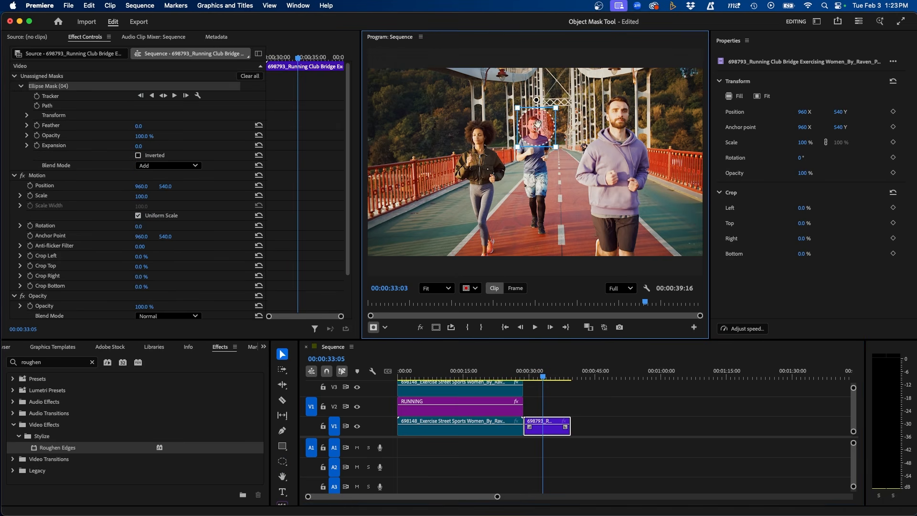
scroll(538, 125, "up", 3)
left_click_drag(543, 131, 535, 129)
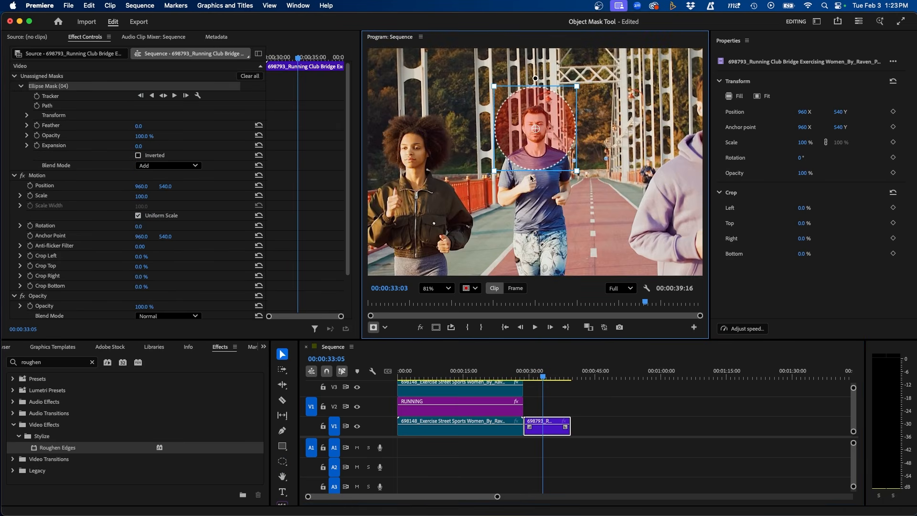
Track the ellipse mask both backward and forward through the bridge clip and play the clip to check the tracking.
left_click(57, 97)
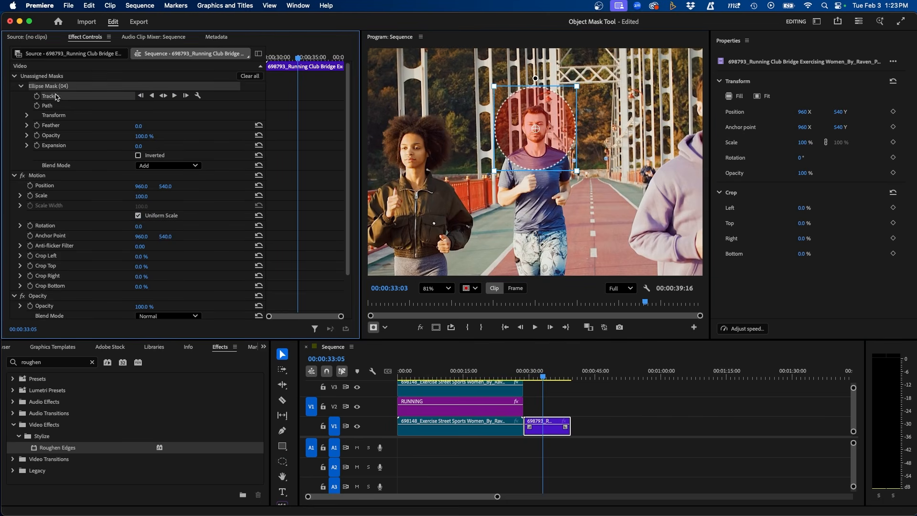
left_click(164, 99)
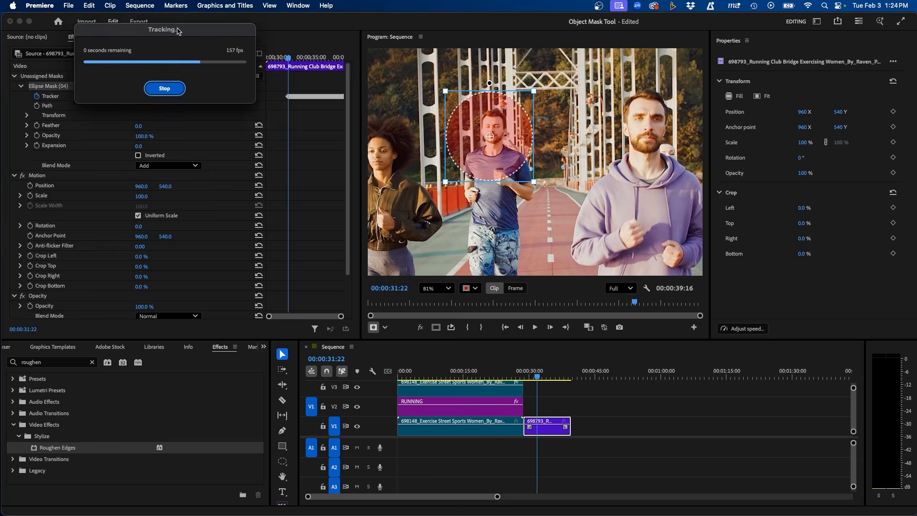
left_click(533, 373)
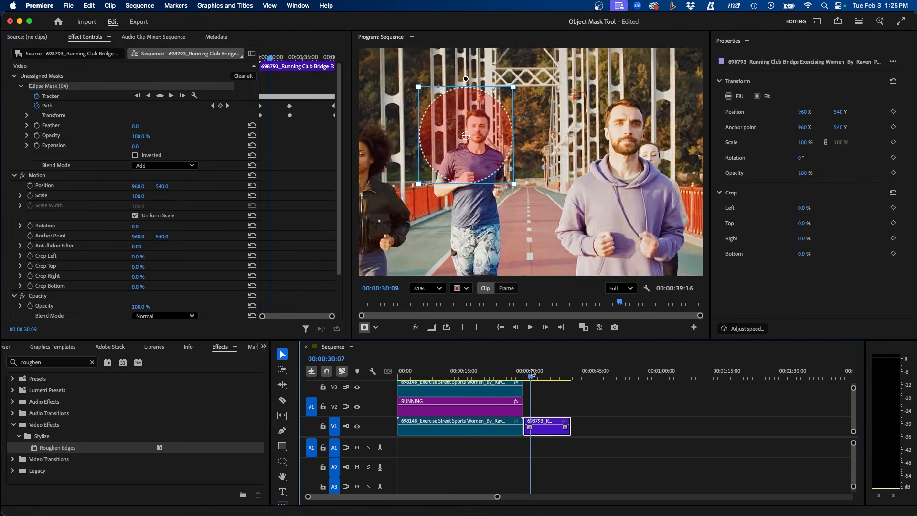
key("space")
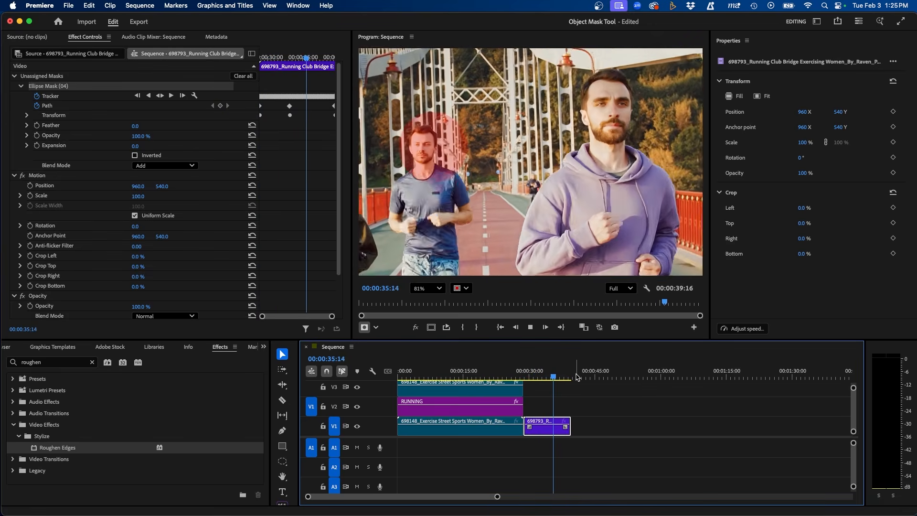
left_click_drag(571, 371, 527, 375)
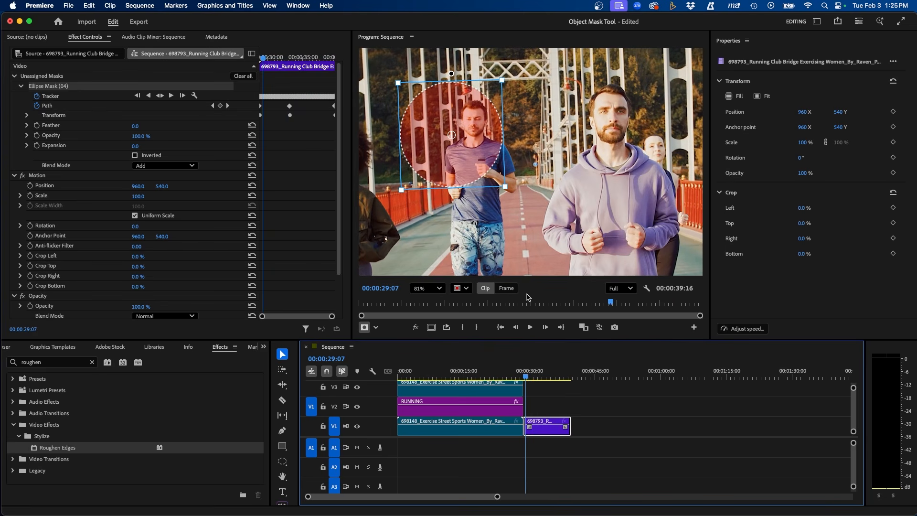
left_click(283, 461)
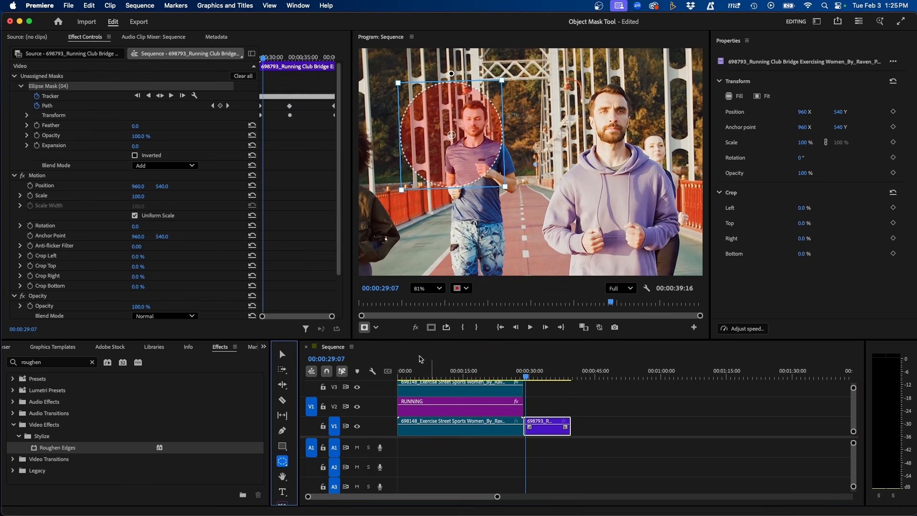
left_click(283, 354)
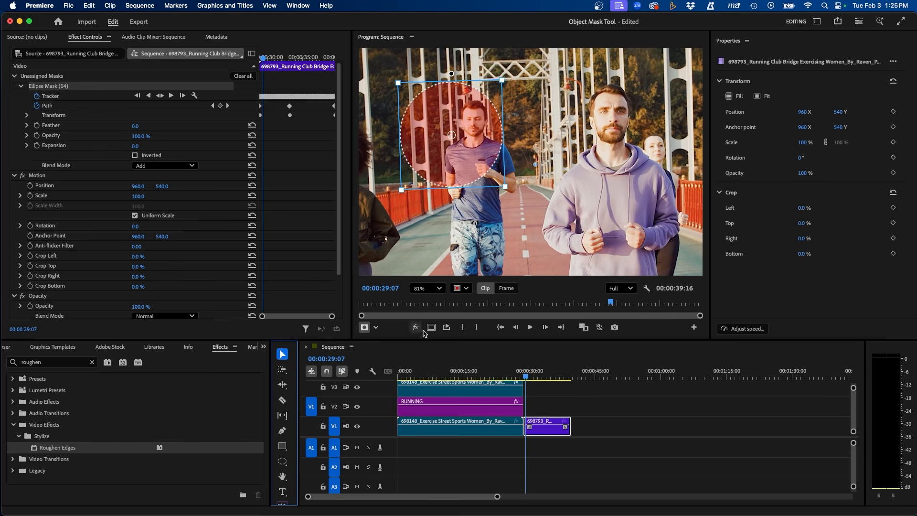
Limit the ellipse mask's adjustments to the current frame, recentre it on the middle runner's face, and expand its Transform properties.
left_click(52, 88)
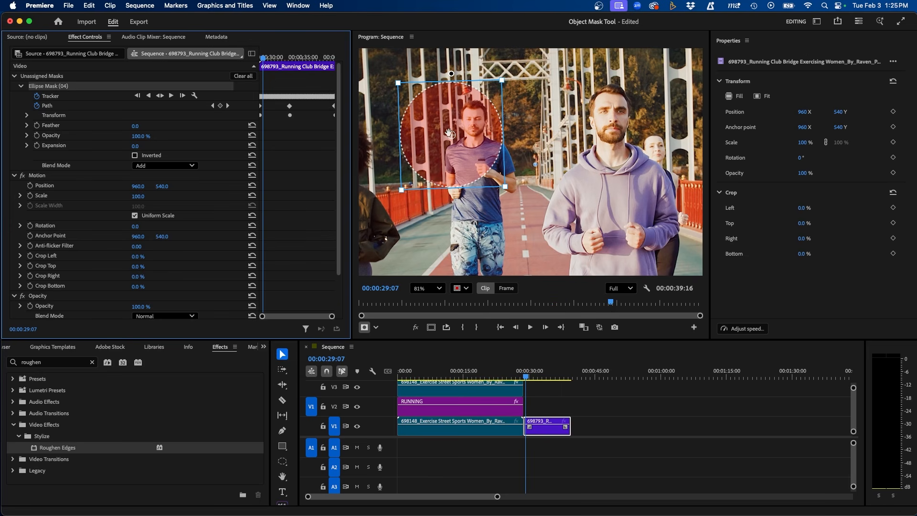
left_click(506, 288)
left_click_drag(453, 158, 479, 151)
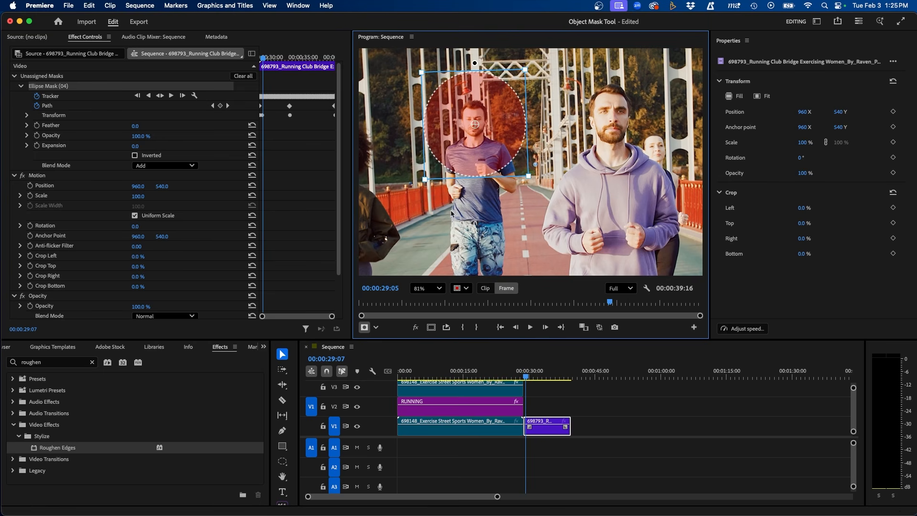
left_click(62, 107)
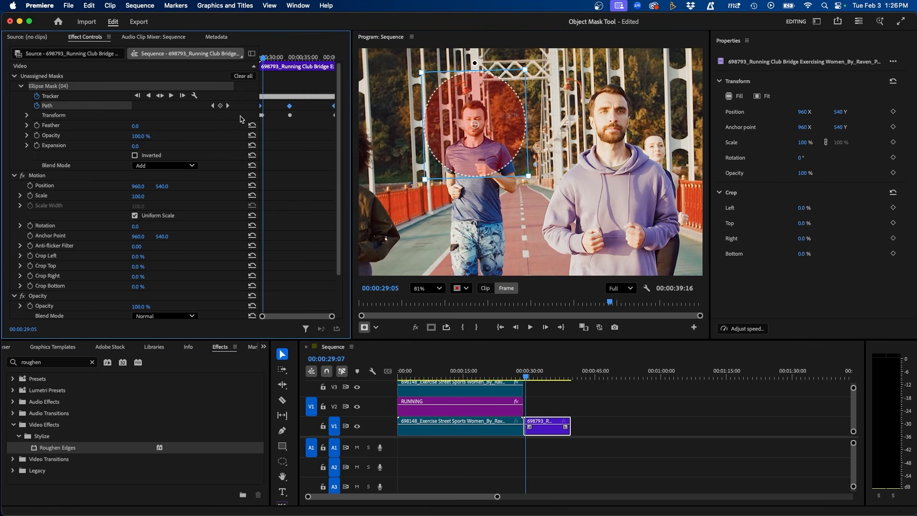
left_click(27, 115)
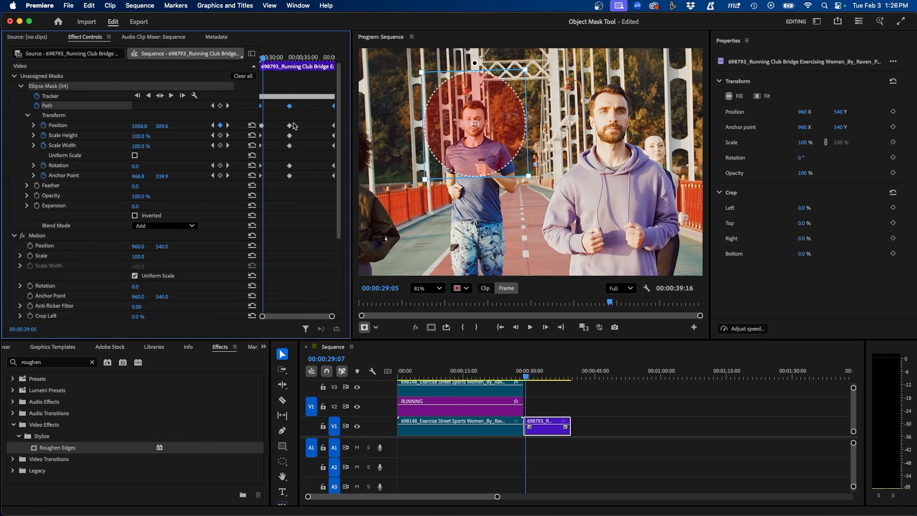
Recentre the ellipse mask on the middle runner's face at 00:00:28:20, 00:00:31:03 and 00:00:36:08.
left_click_drag(264, 57, 260, 58)
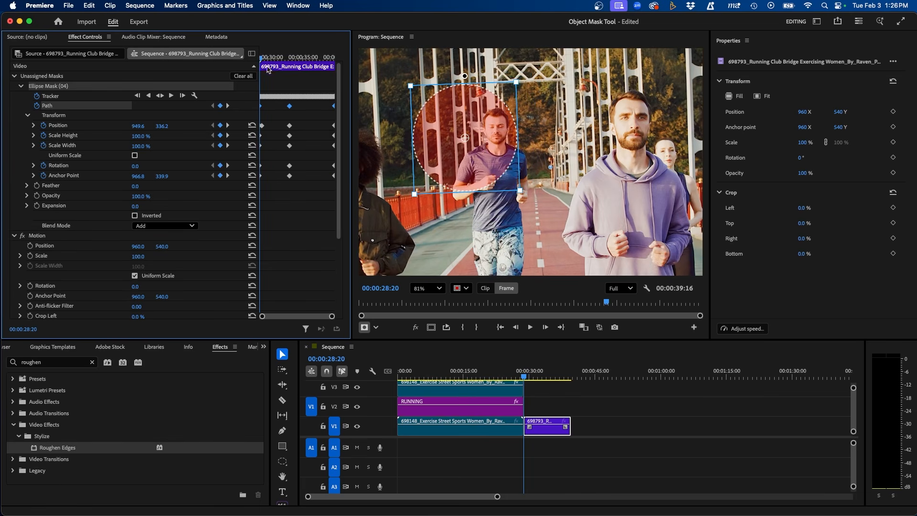
left_click(476, 143)
left_click_drag(476, 143, 508, 134)
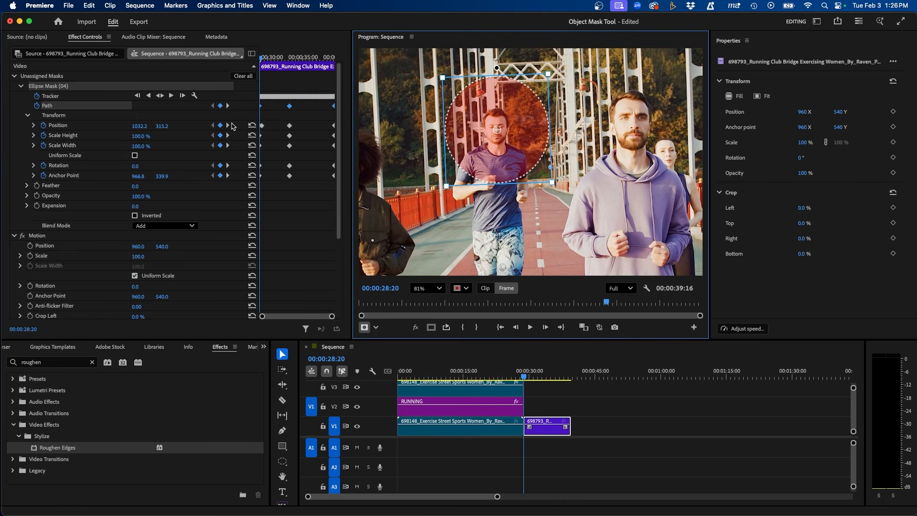
left_click(276, 57)
left_click_drag(472, 123, 463, 125)
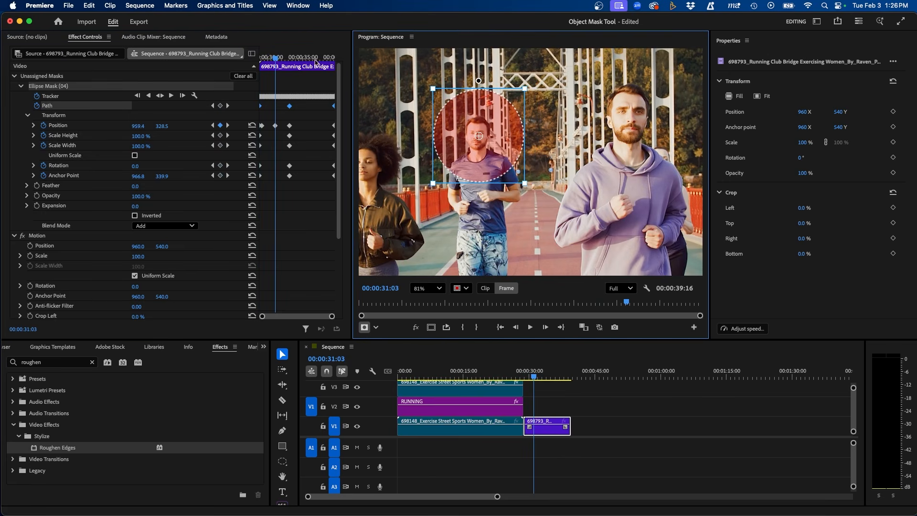
left_click(311, 57)
left_click_drag(449, 159, 440, 152)
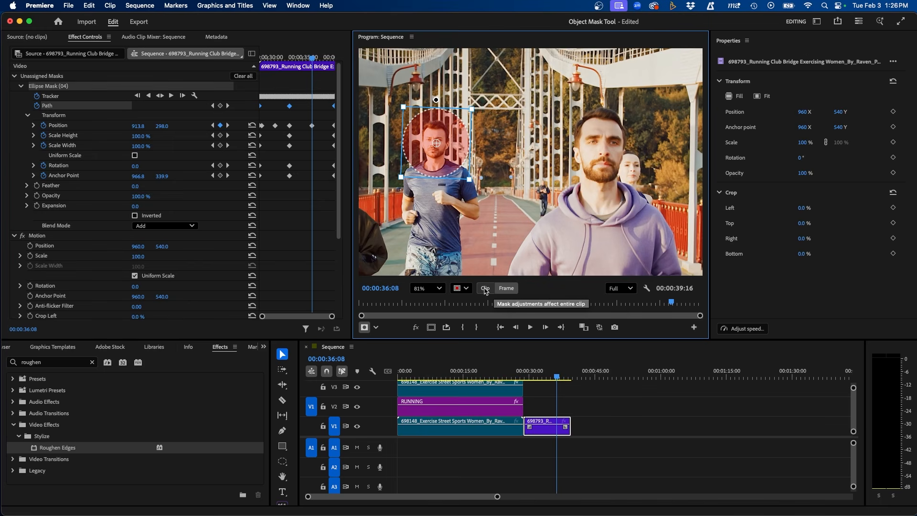
Apply mask adjustments to the entire clip and resize the ellipse mask to 111.6% scale height and 110.9% scale width.
left_click(486, 289)
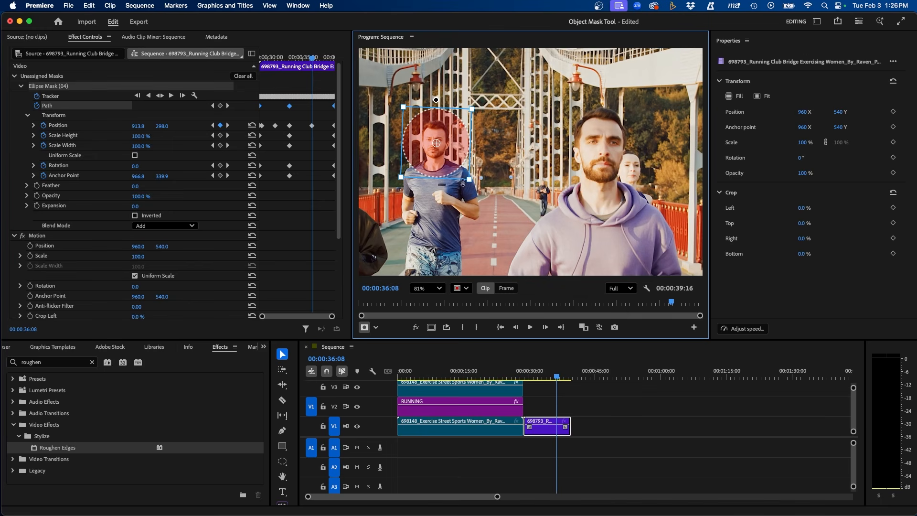
left_click_drag(469, 179, 516, 219)
left_click_drag(603, 300, 631, 301)
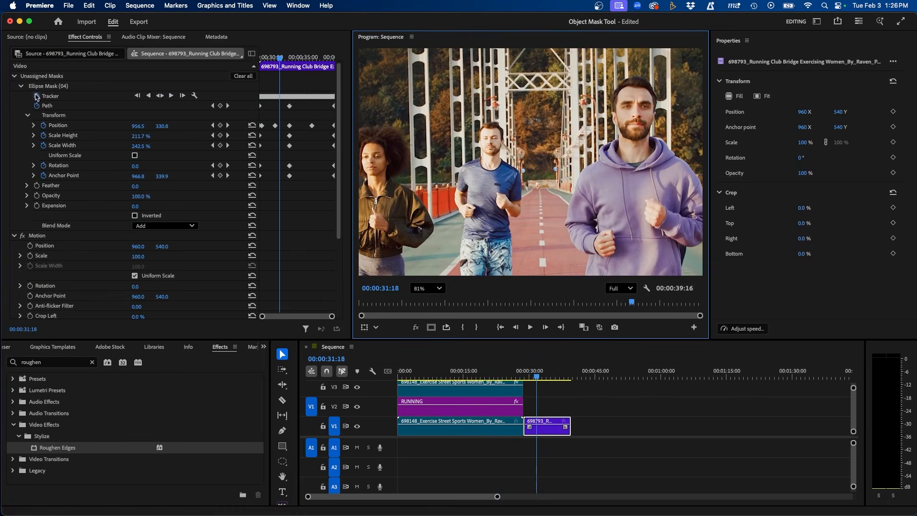
mouse_move(539, 377)
left_mouse_down()
mouse_move(570, 370)
mouse_move(550, 365)
left_mouse_up()
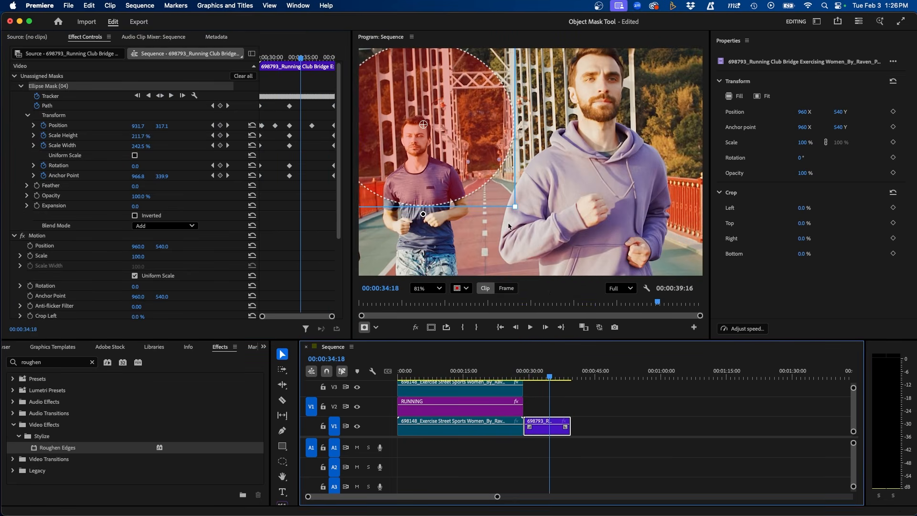
left_click_drag(515, 207, 467, 169)
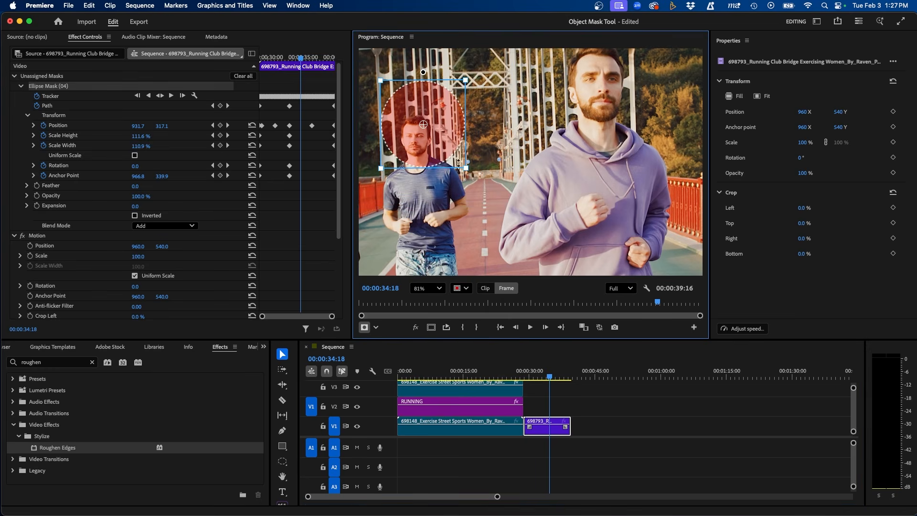
For single frames only, recentre the ellipse mask on the runner's face at 00:00:34:18 and the clip's end, and scrub back to the start.
left_click_drag(436, 130, 428, 145)
key("Down")
left_click_drag(505, 133, 457, 128)
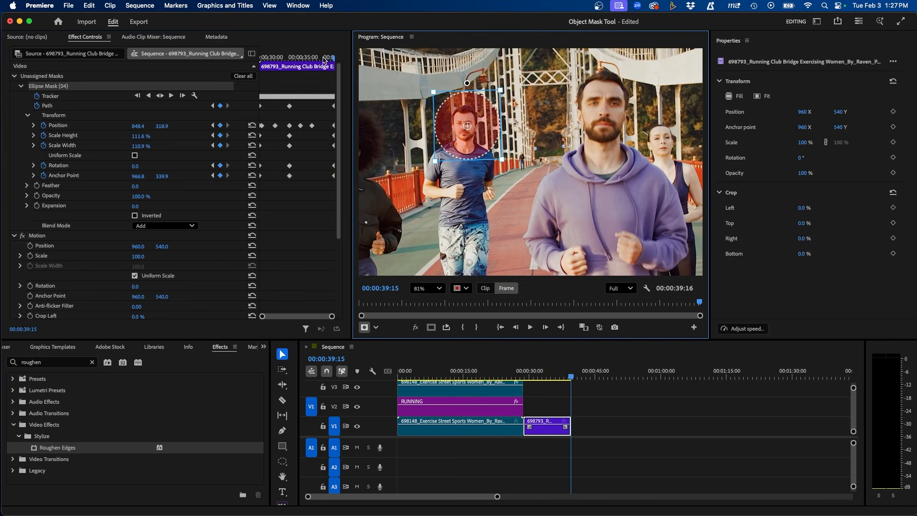
left_click(324, 59)
left_click_drag(324, 59, 239, 64)
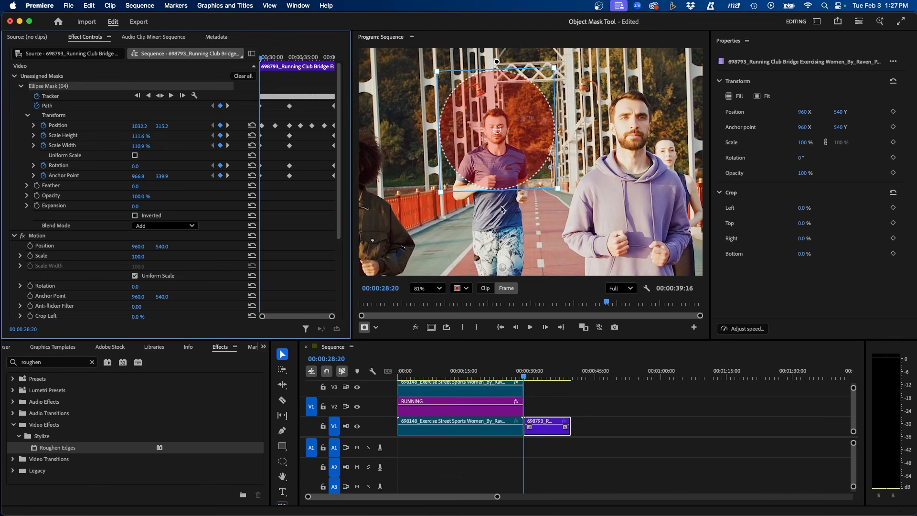
Apply the Mosaic video effect to the bridge clip through its ellipse mask and play the clip to check the blurred face.
left_click(92, 362)
left_click(81, 362)
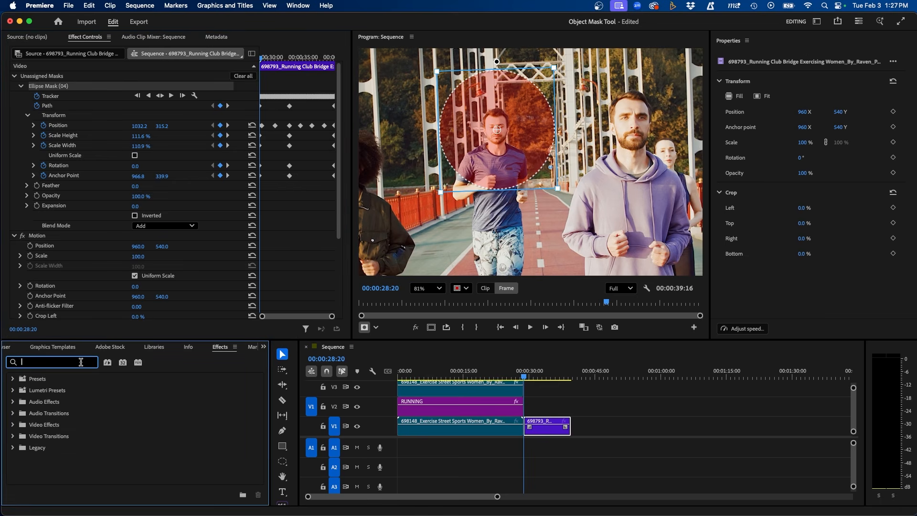
type("mosaic")
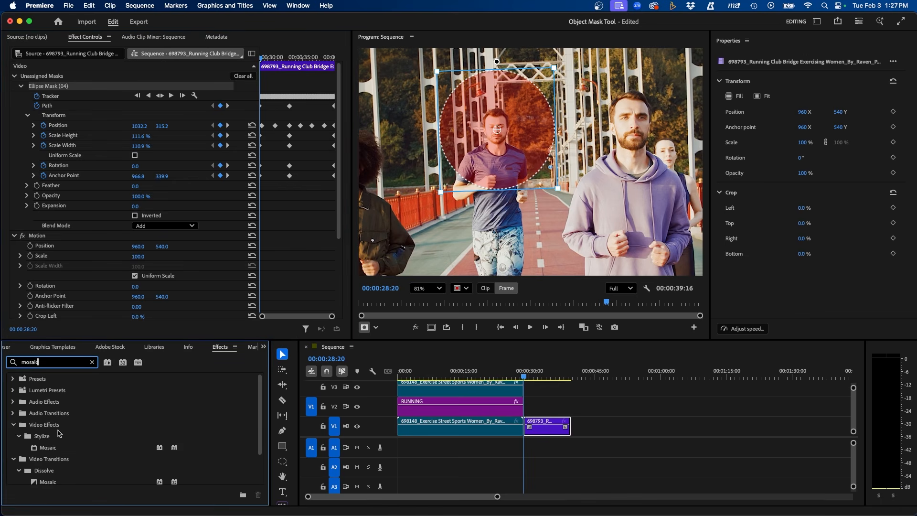
left_click(48, 447)
left_click_drag(48, 447, 545, 424)
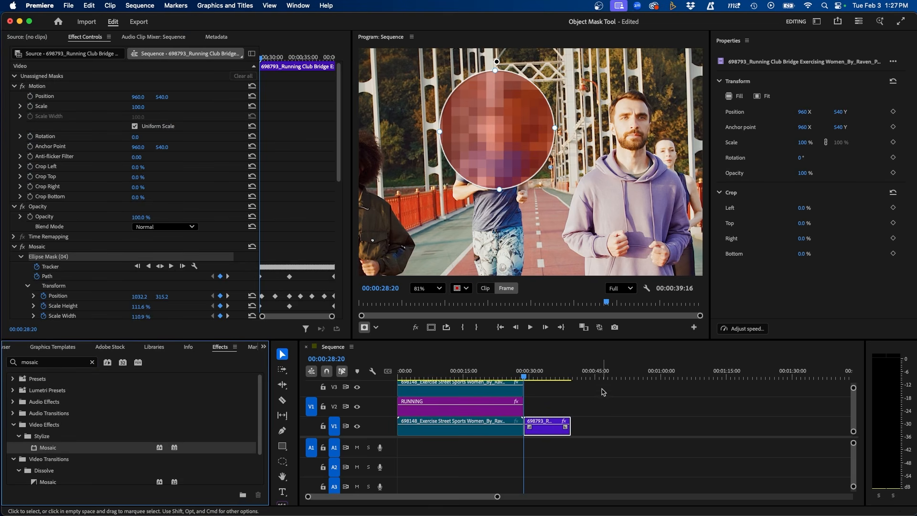
left_click(606, 407)
key("space")
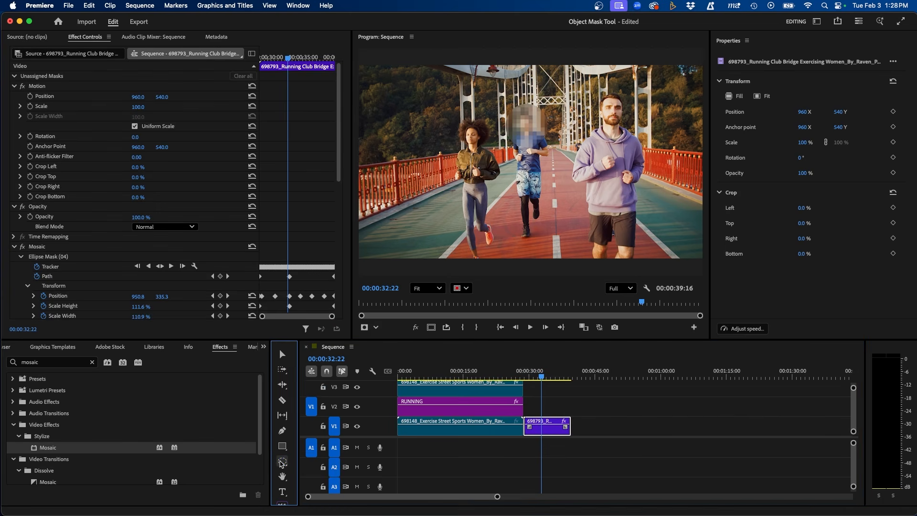
Try drawing a freeform Pen Mask with straight and curved segments across the lower part of the bridge clip.
left_click(282, 461)
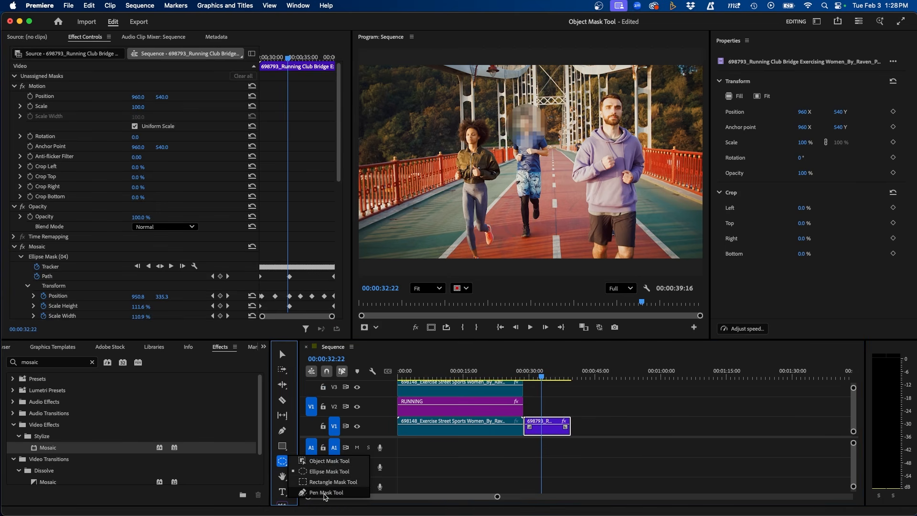
left_click(325, 493)
left_click(360, 220)
left_click(404, 201)
left_click(445, 183)
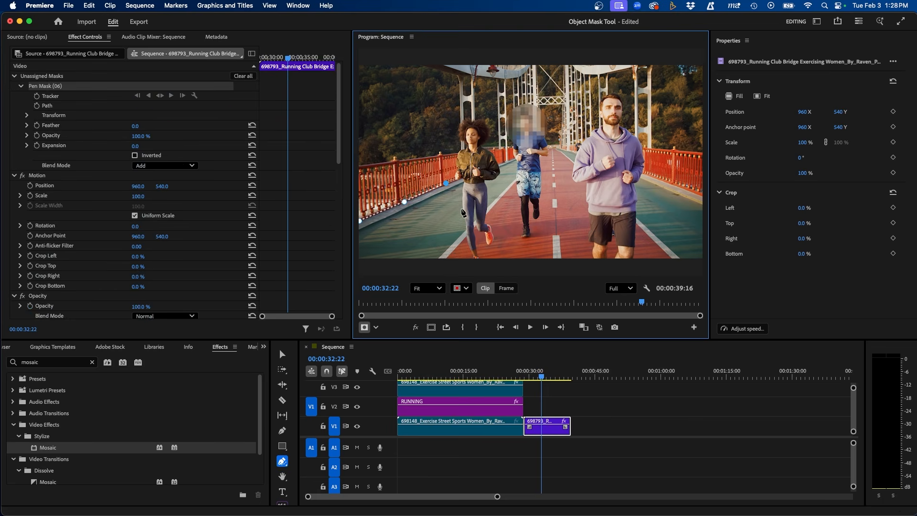
left_click(461, 209)
left_click_drag(502, 198, 526, 223)
left_click(494, 237)
left_click(539, 235)
left_click(558, 185)
left_click(583, 184)
left_click_drag(629, 193, 623, 223)
left_click(647, 219)
left_click_drag(672, 187, 691, 184)
left_click_drag(689, 239, 670, 250)
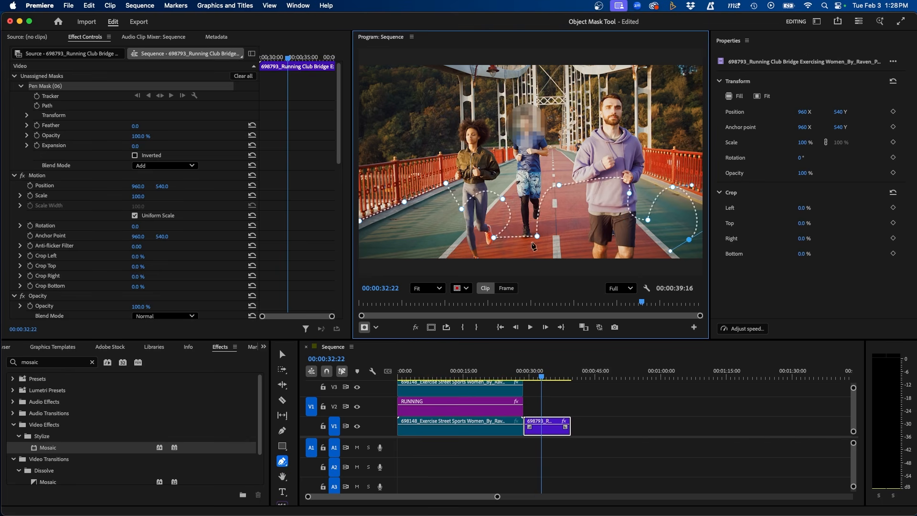
left_click(524, 250)
left_click(406, 244)
left_click_drag(427, 217, 414, 206)
key("v")
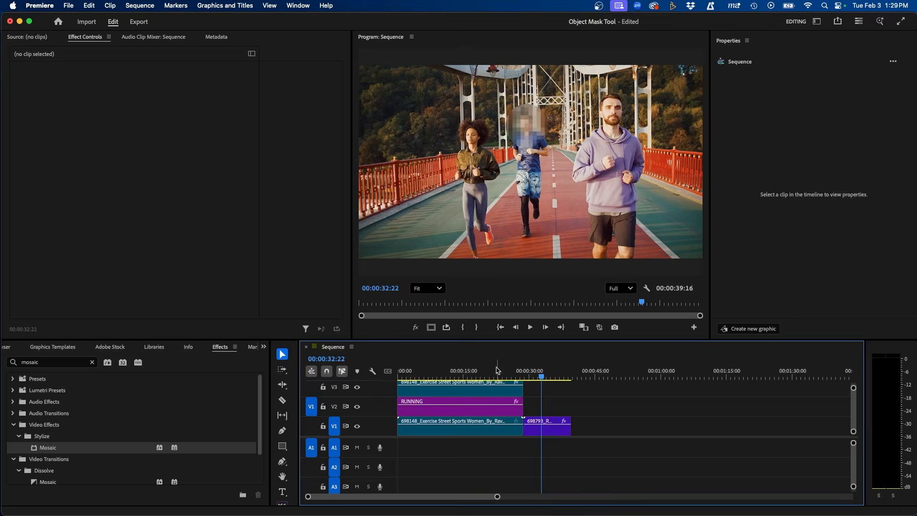
Try replacing the object-masked clip on V3 with an After Effects composition, and cancel at the object mask notice.
left_click(459, 425)
left_click(456, 373)
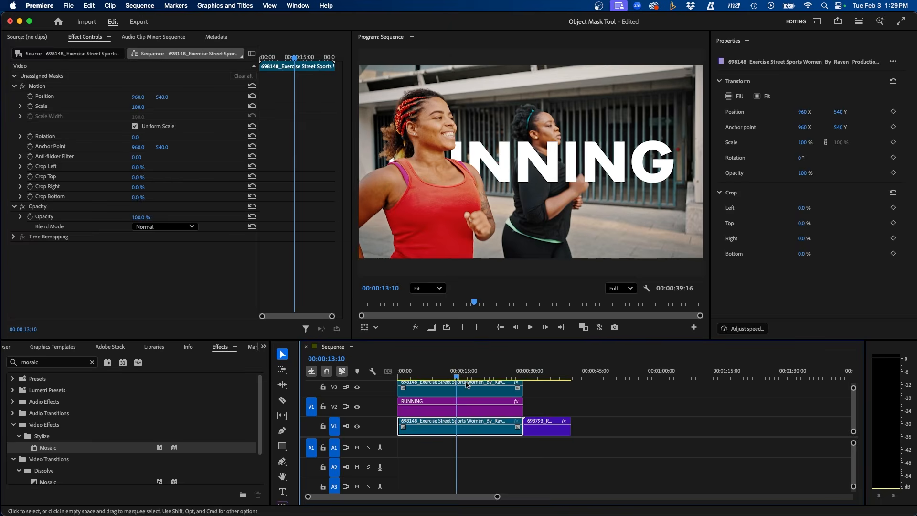
left_click(453, 388)
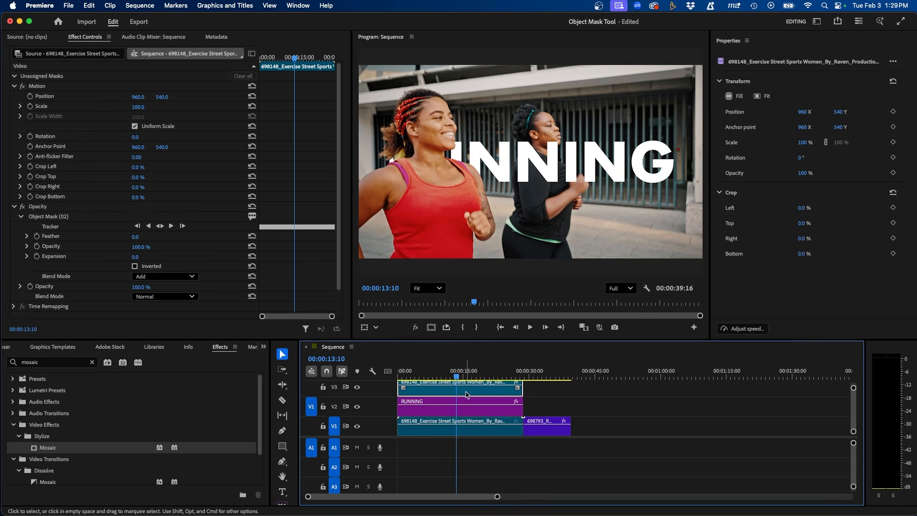
scroll(475, 390, "up", 1)
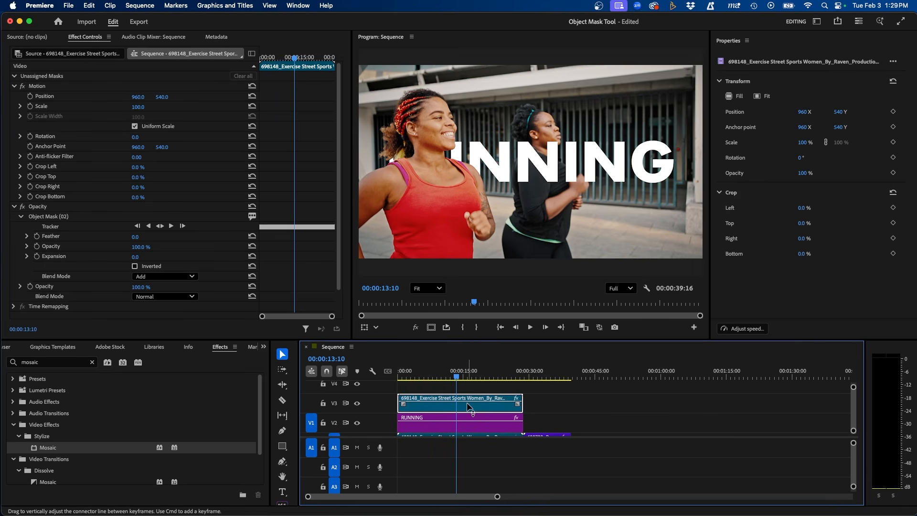
right_click(466, 409)
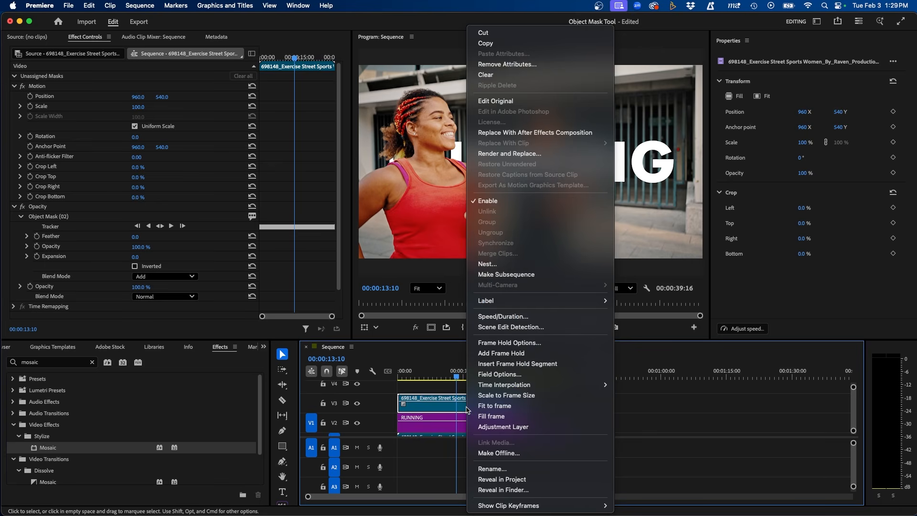
left_click(515, 137)
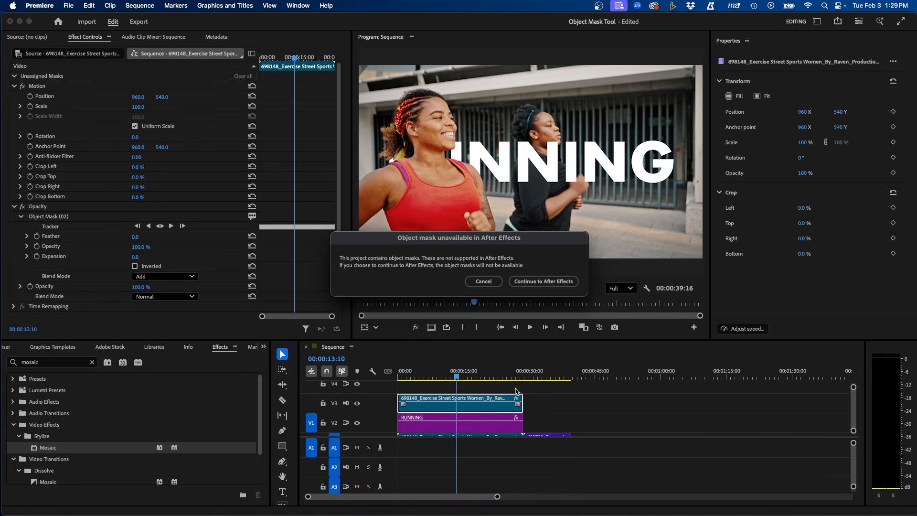
mouse_move(470, 242)
left_mouse_down()
mouse_move(461, 238)
mouse_move(475, 244)
left_mouse_up()
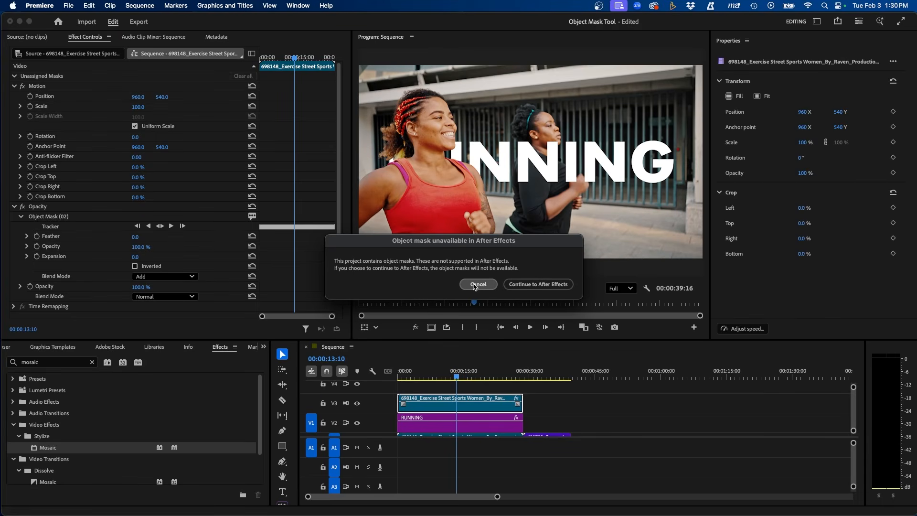
left_click(478, 284)
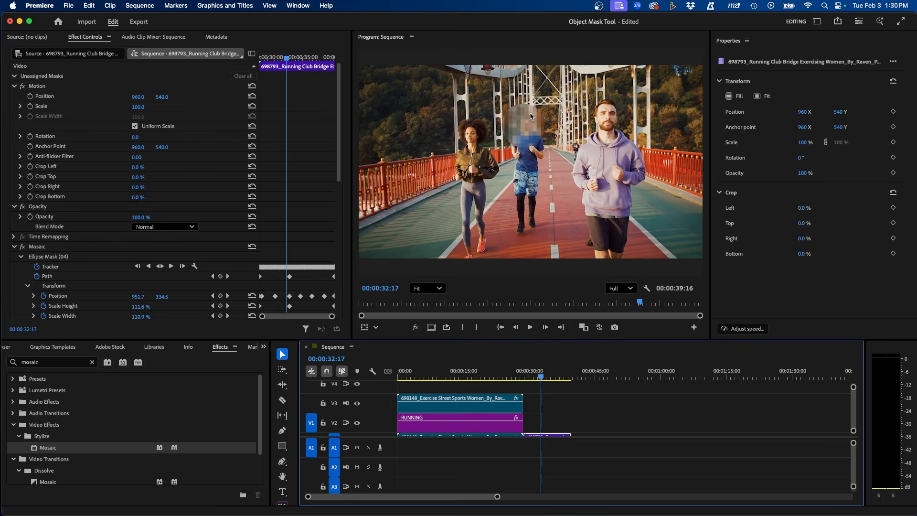
Try replacing the bridge clip on V1 with an After Effects composition, and return to the Premiere sequence.
left_click(552, 392)
scroll(547, 427, "down", 2)
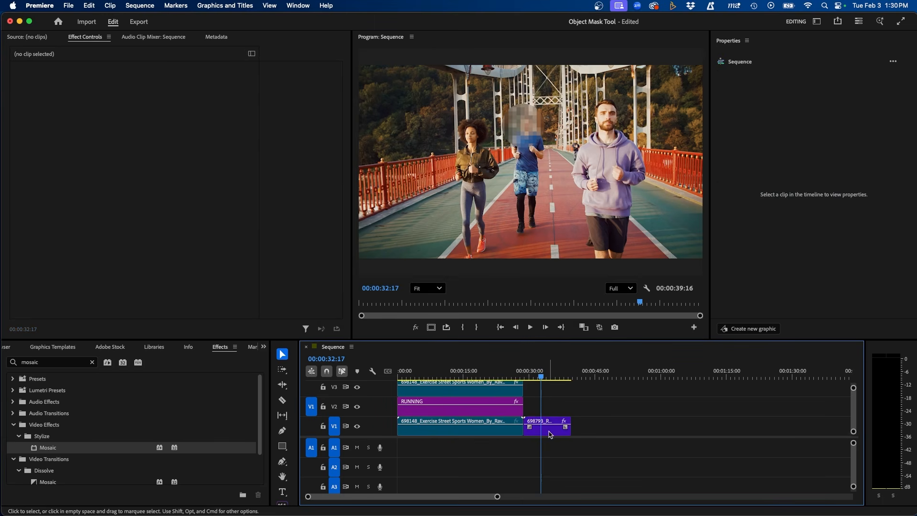
right_click(547, 428)
key("Escape")
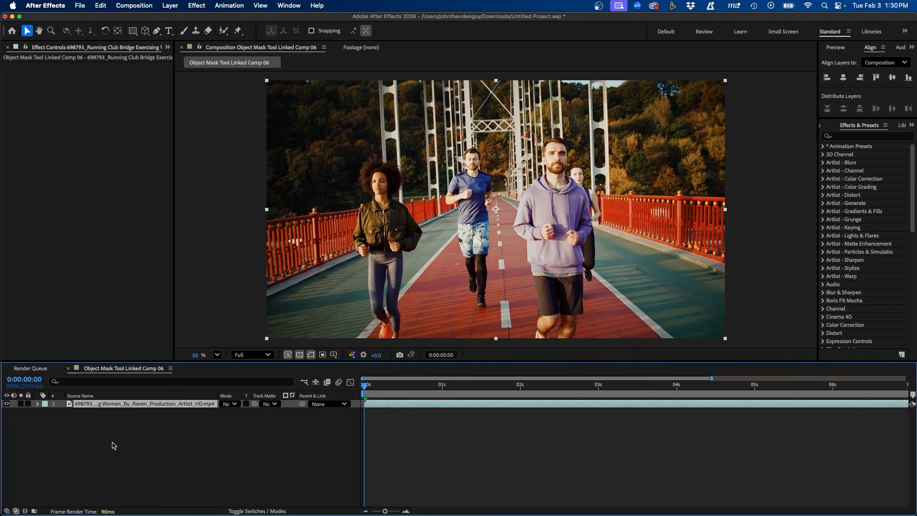
left_click(348, 493)
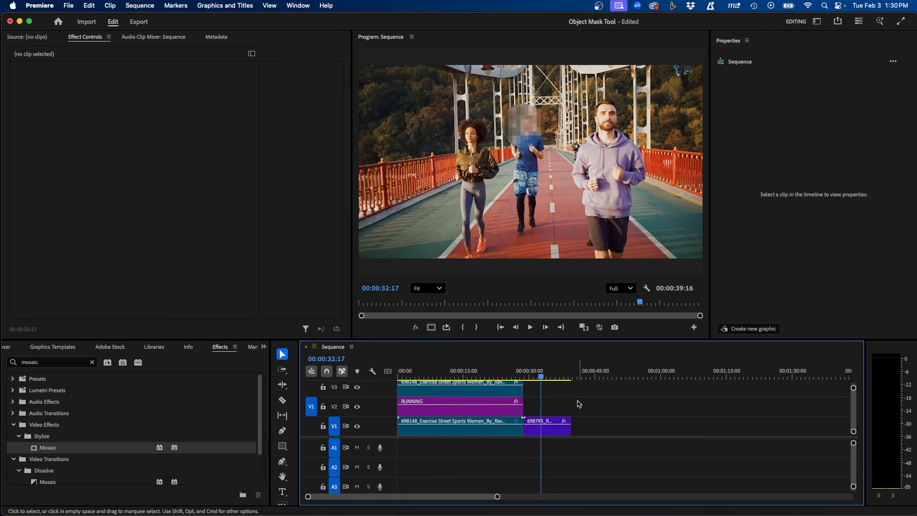
Remove the Mosaic effect and its ellipse mask from the bridge clip.
left_click(544, 431)
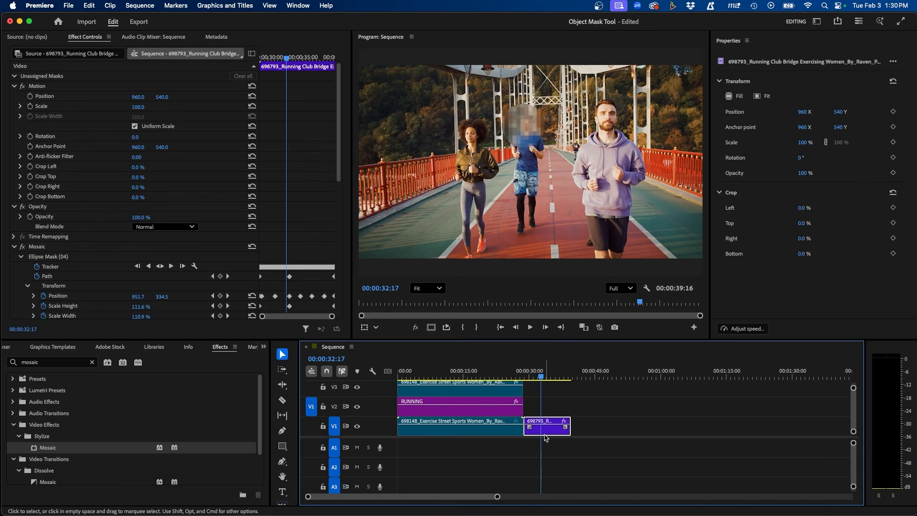
left_click(48, 259)
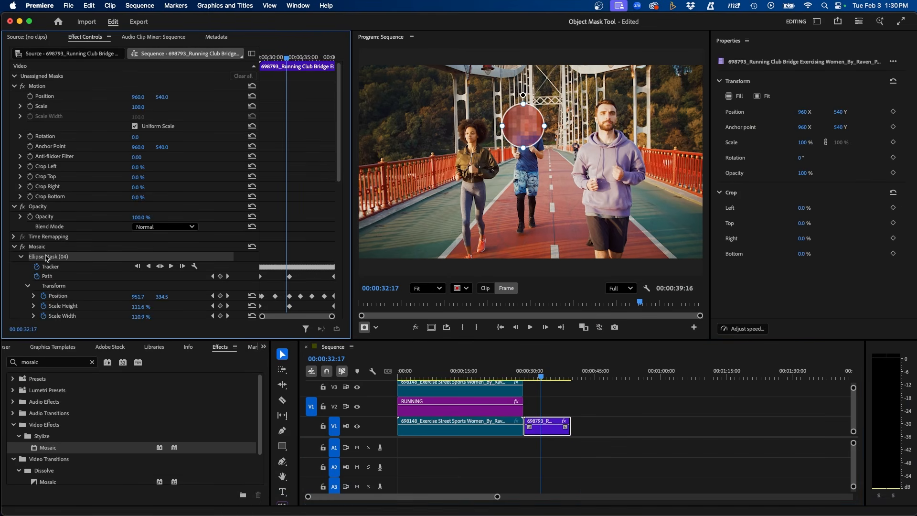
key("super+z")
Find the Lumetri Color effect, apply it to the bridge clip on V1, and expand its Basic Correction settings.
left_click(92, 362)
type("lumetri color")
left_click_drag(55, 447, 547, 430)
left_click(20, 256)
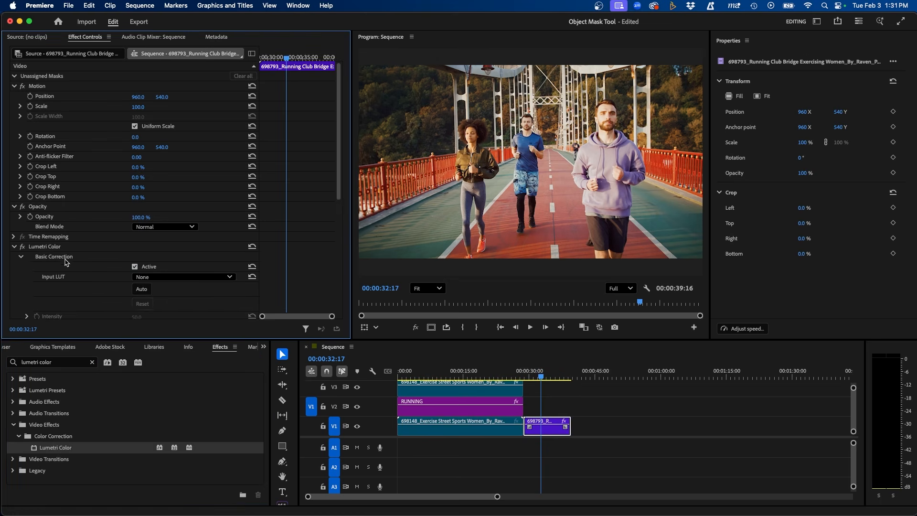
Raise the bridge clip's Lumetri Color exposure to 3.7 and confine the effect to a rectangle mask drawn around the middle runner.
scroll(66, 262, "down", 5)
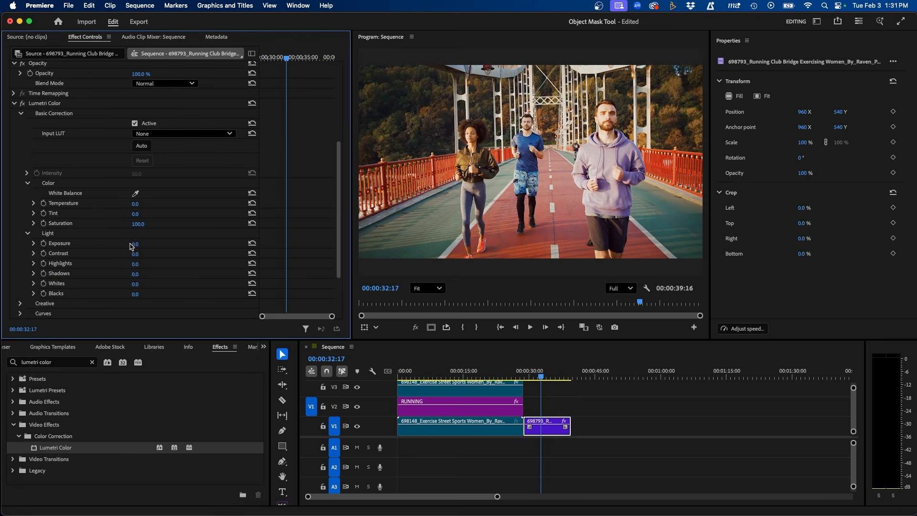
left_click_drag(136, 243, 153, 244)
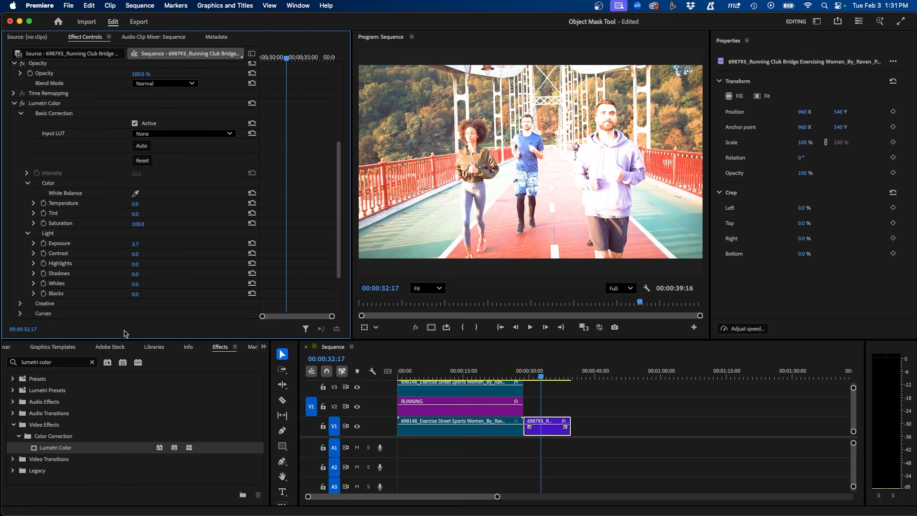
left_click(282, 462)
left_click(313, 482)
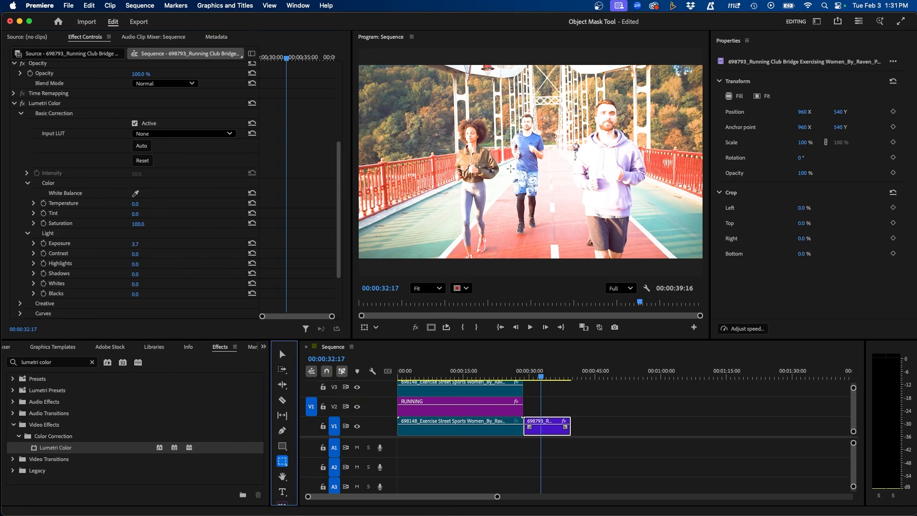
left_click_drag(497, 107, 560, 244)
left_click_drag(53, 86, 36, 323)
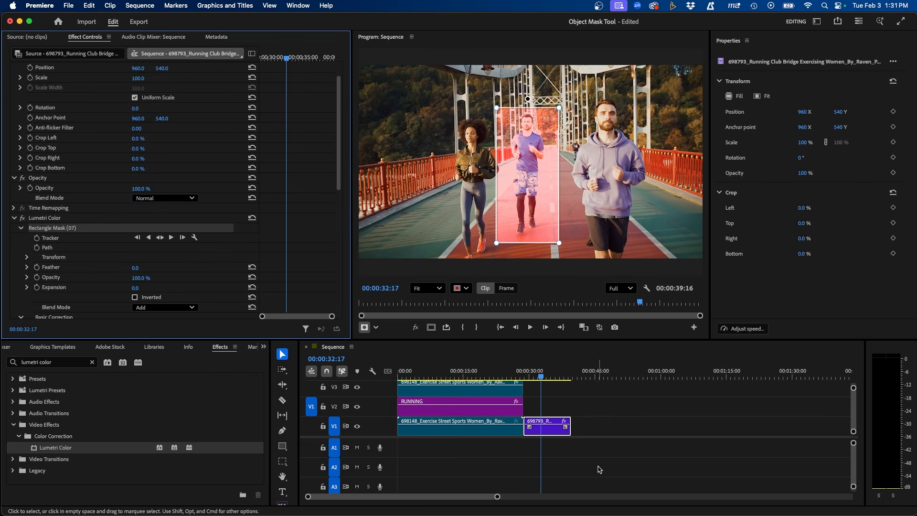
Replace the masked Lumetri Color bridge clip on V1 with a linked After Effects composition.
left_click(547, 426)
right_click(547, 427)
left_click(600, 133)
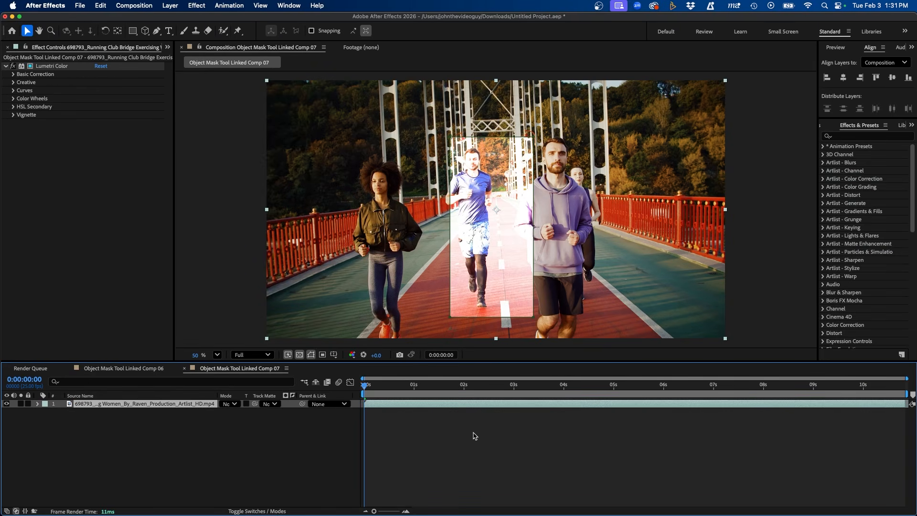
Examine the transferred Lumetri Color effect and the layer's mask path in After Effects, and return to the Premiere sequence.
left_click(54, 68)
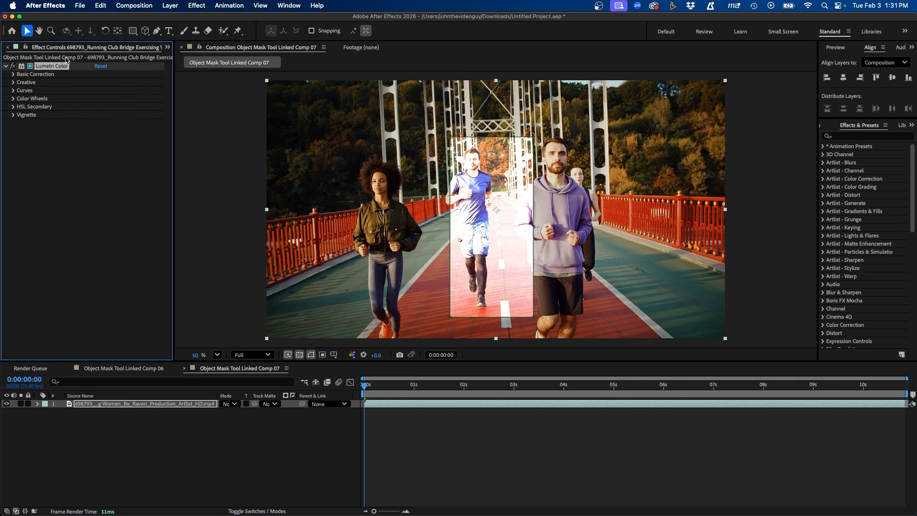
left_click(133, 439)
left_click(101, 405)
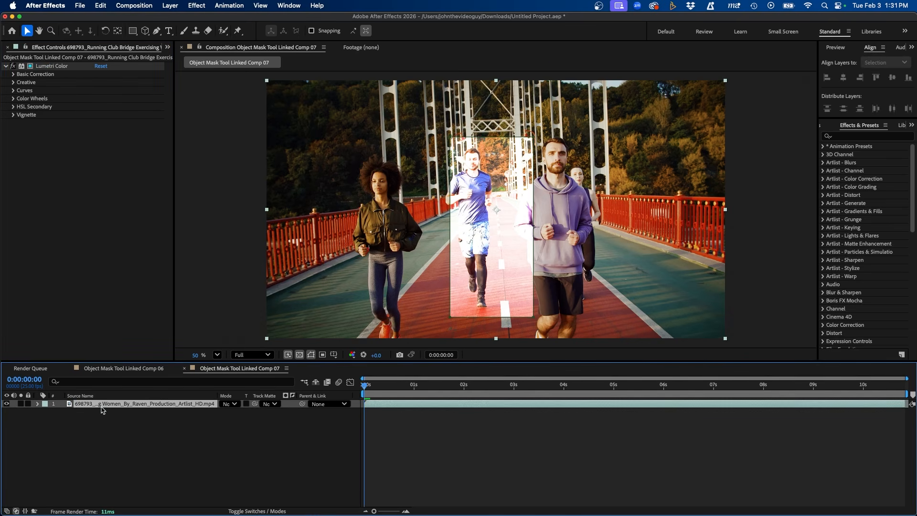
key("m")
left_click(84, 412)
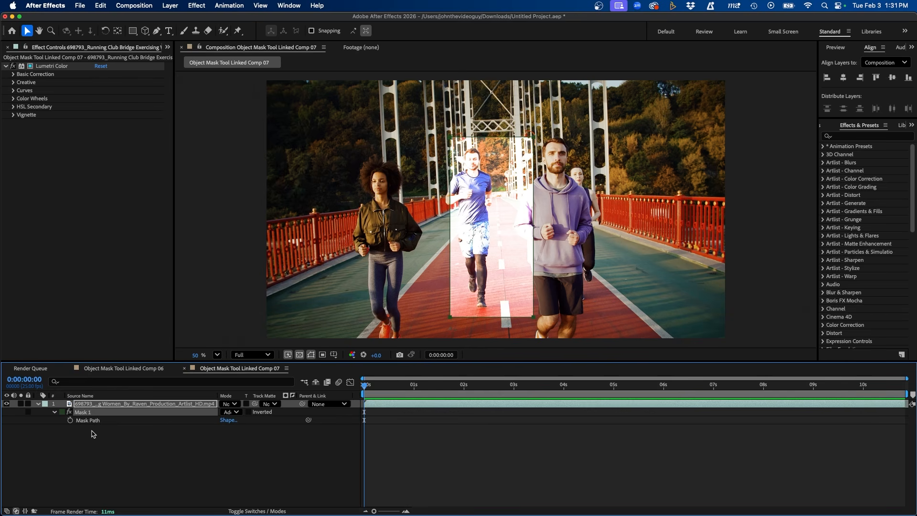
left_click(91, 423)
left_click(101, 440)
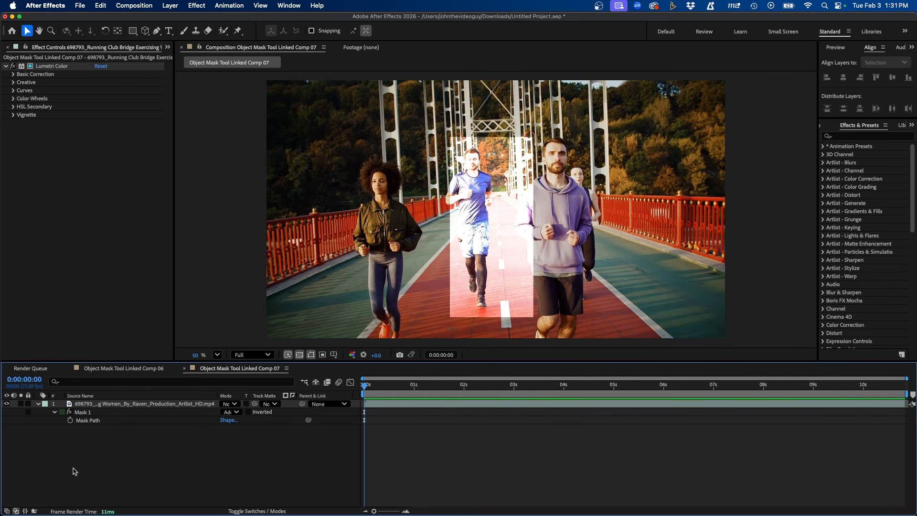
left_click(89, 421)
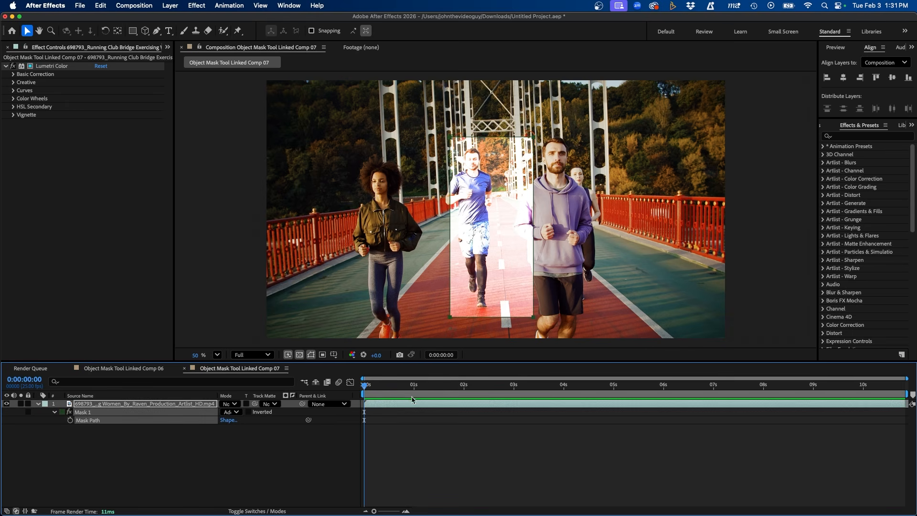
left_click(420, 499)
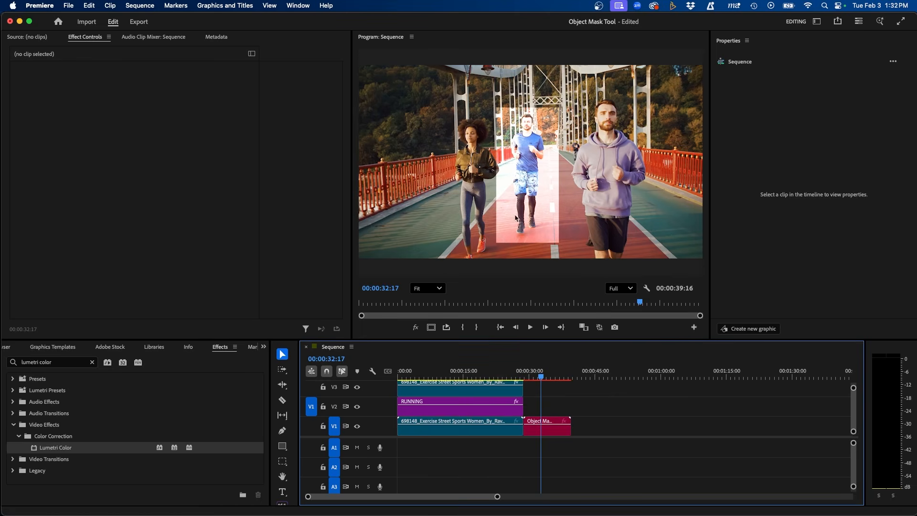
Add an object mask over the woman runner in the linked composition clip on V1, and track it both forward and backward.
left_click(544, 430)
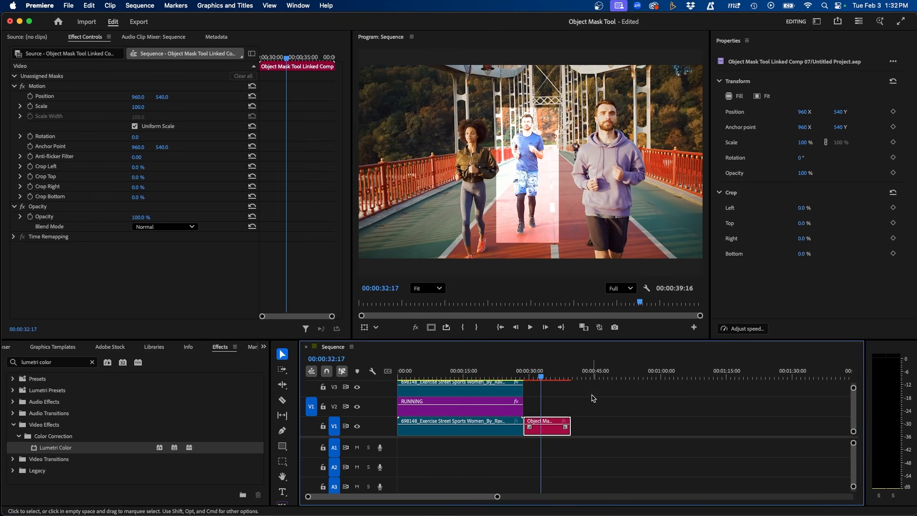
left_click(282, 461)
left_click(308, 459)
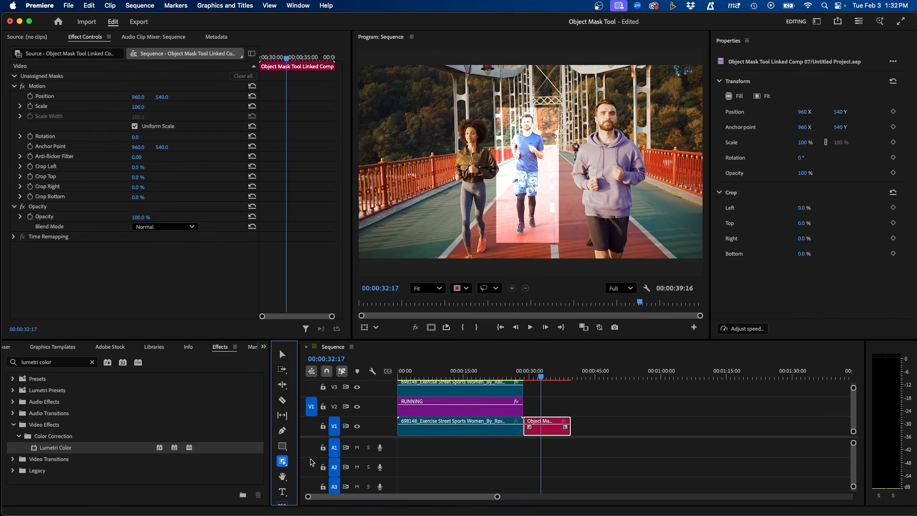
left_click(475, 162)
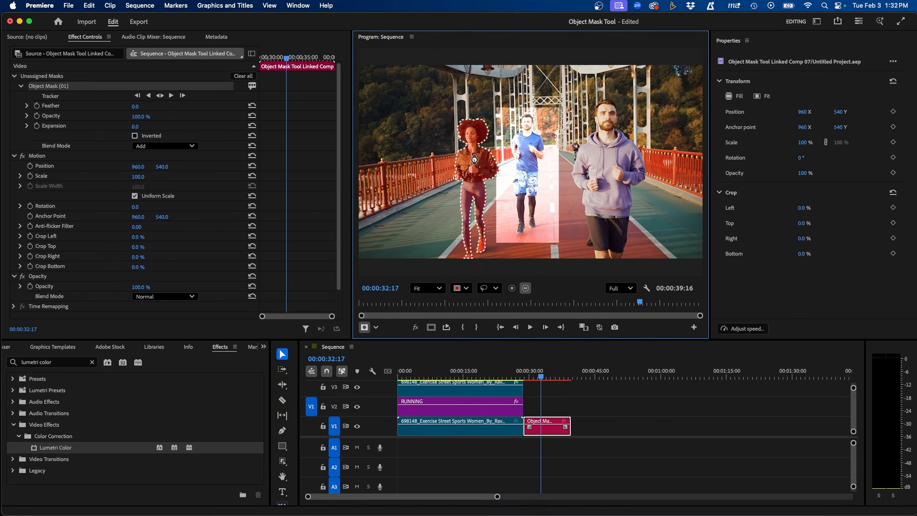
left_click(160, 96)
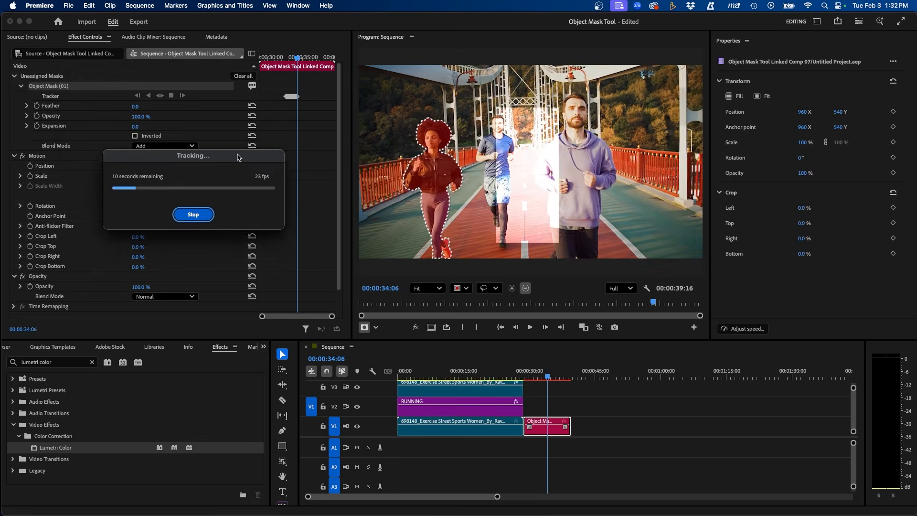
left_click_drag(236, 153, 262, 159)
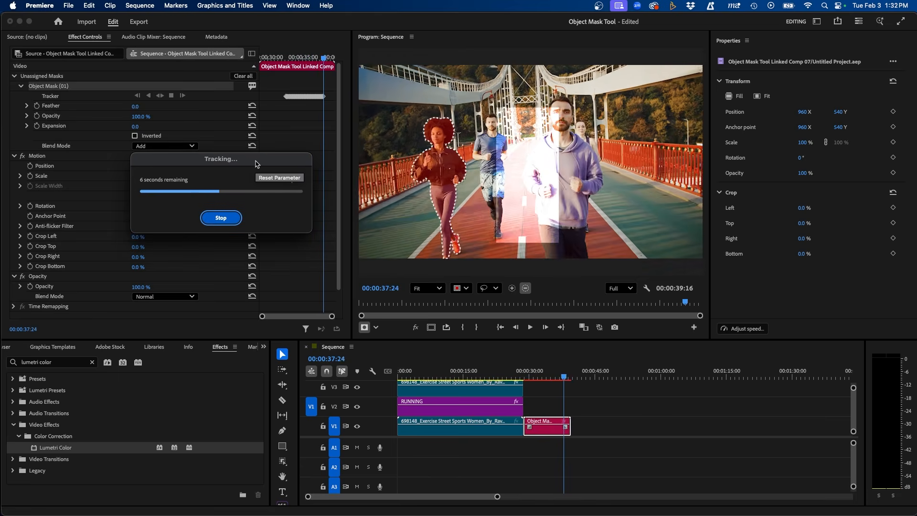
left_click_drag(256, 164, 274, 187)
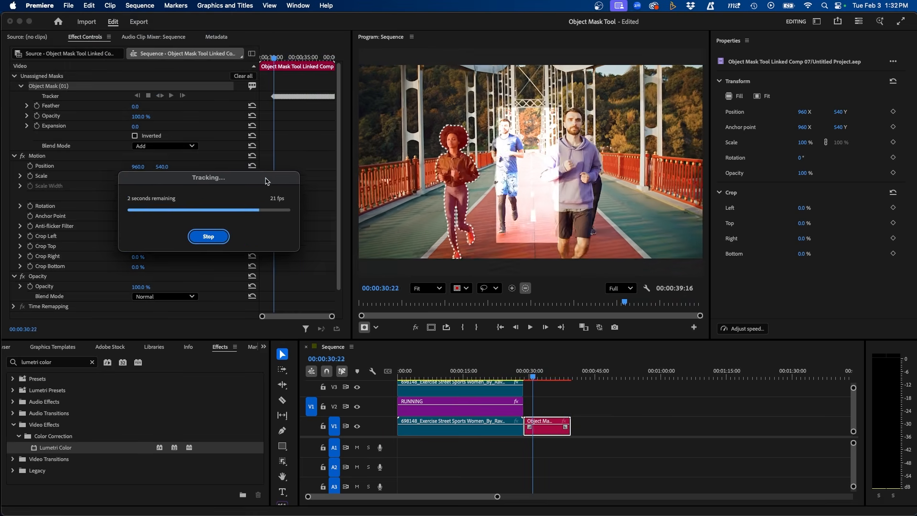